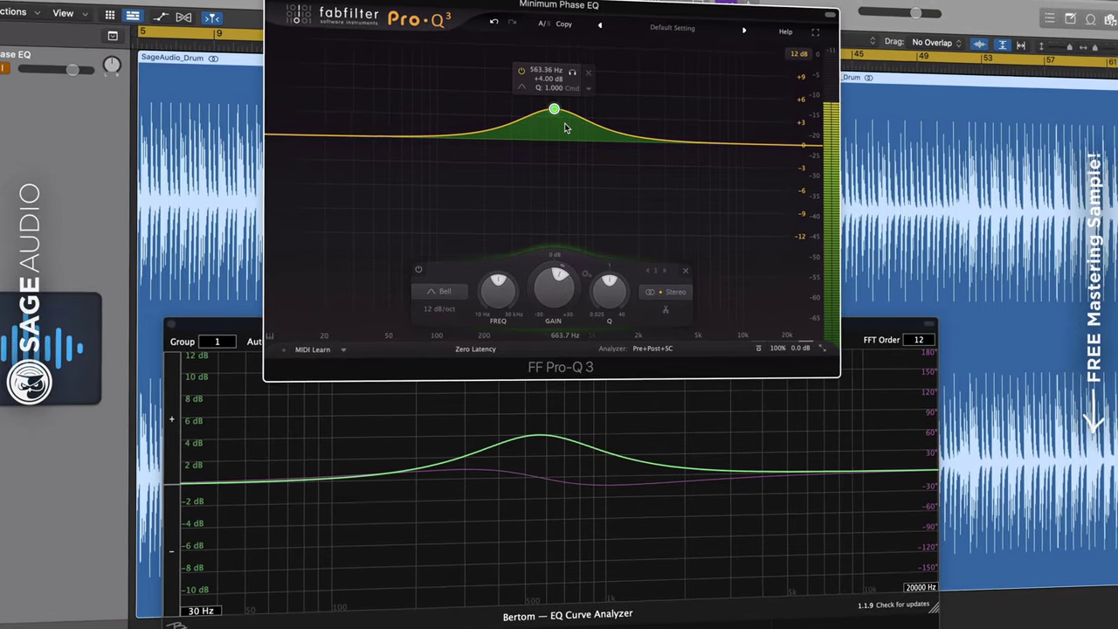
Bring the Bertom EQ Curve Analyzer window in front of the Pro-Q 3 window
left_click(512, 482)
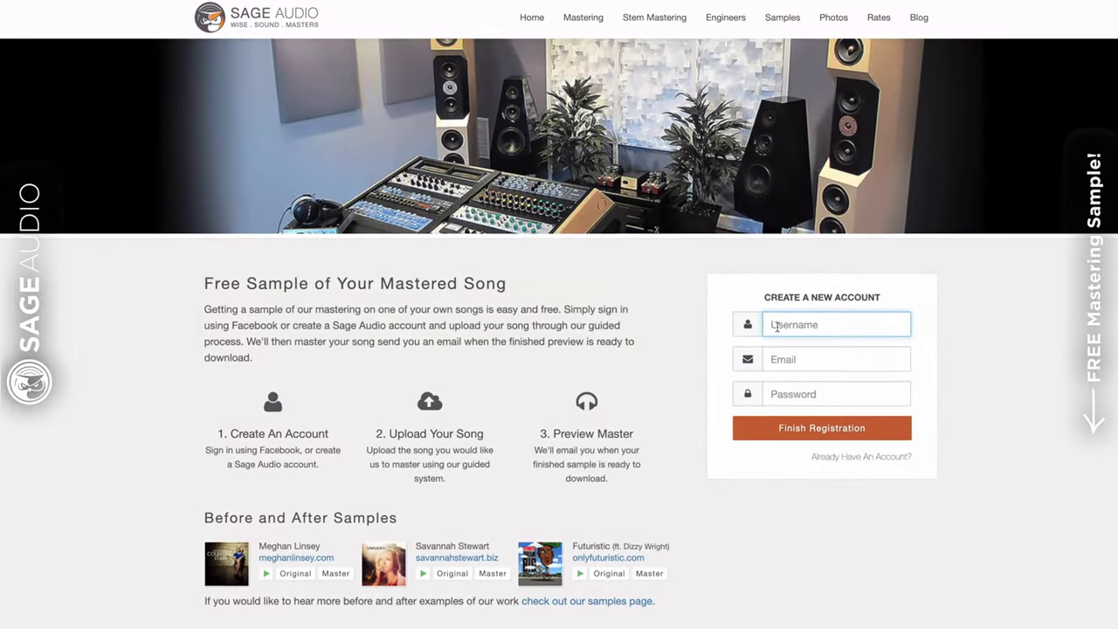
Create a Sage Audio account with a username, e-mail and password, then finish registration
type("NewArti")
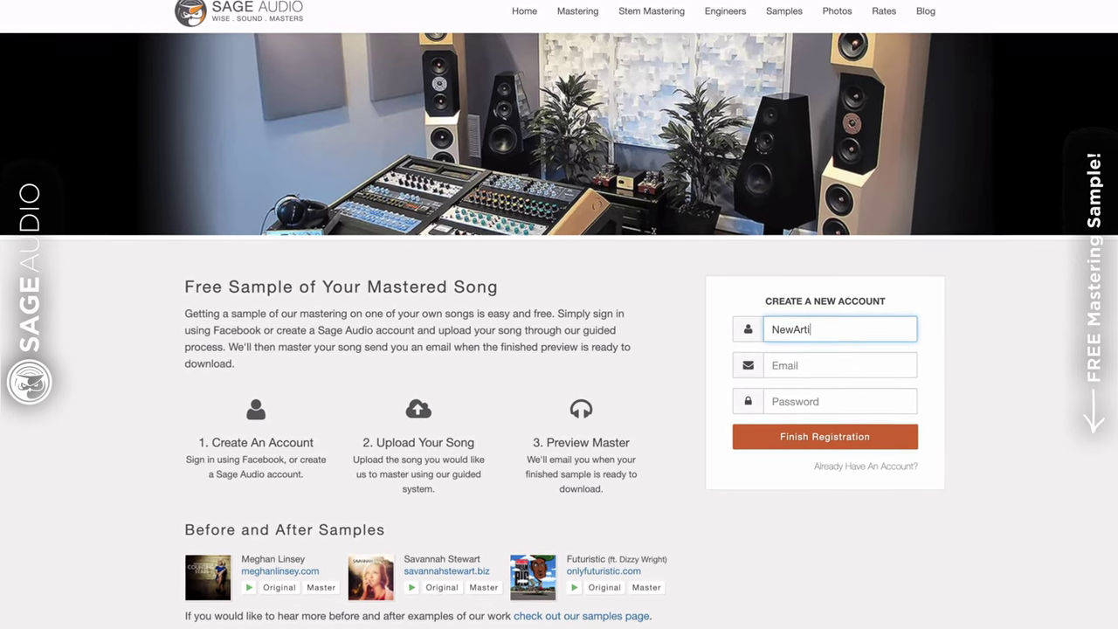
type("st")
key("Tab")
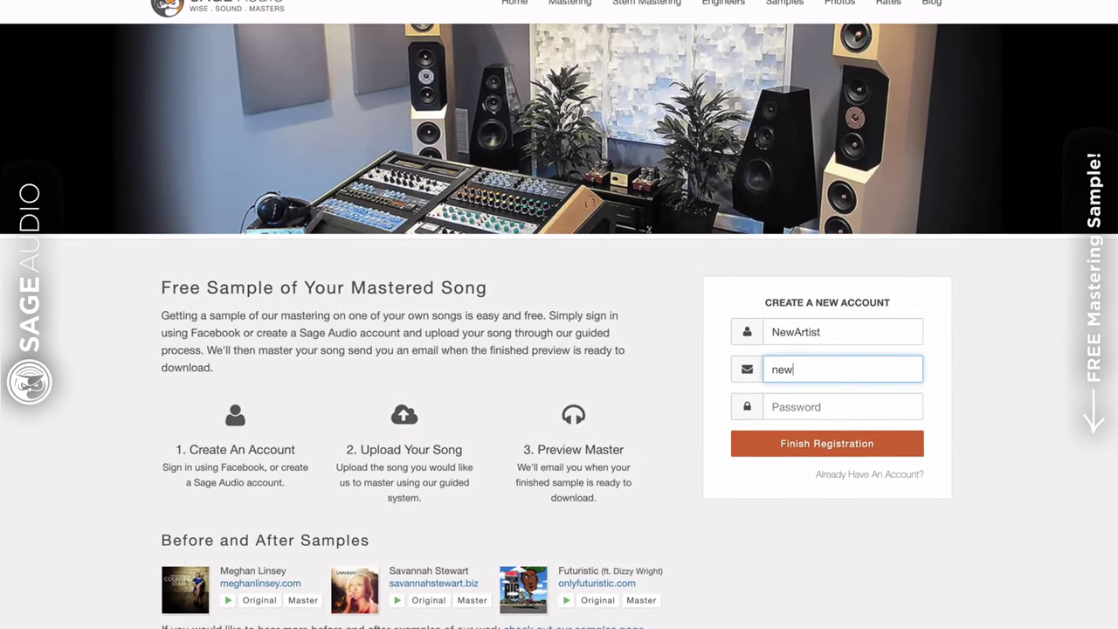
key("Tab")
type("••••••")
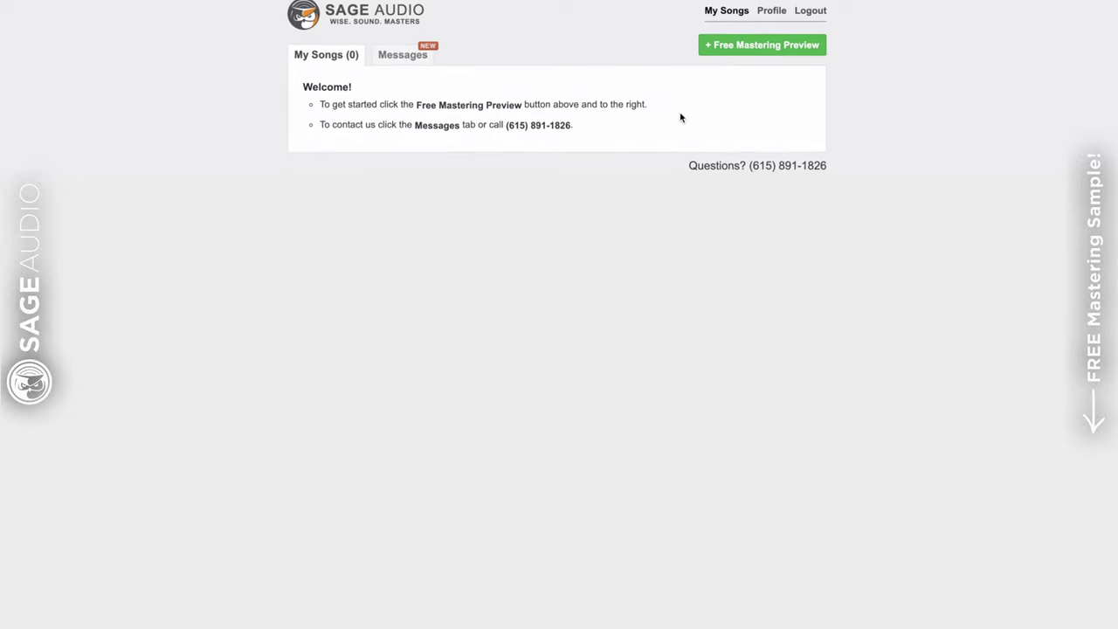
left_click(728, 53)
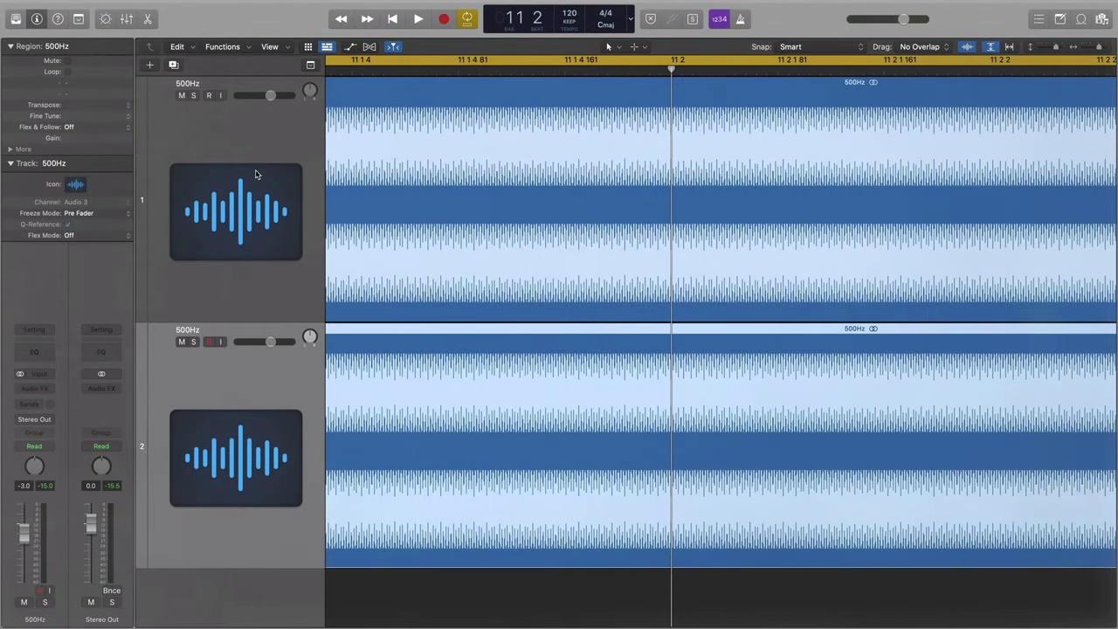
left_click(256, 175)
left_click(450, 562)
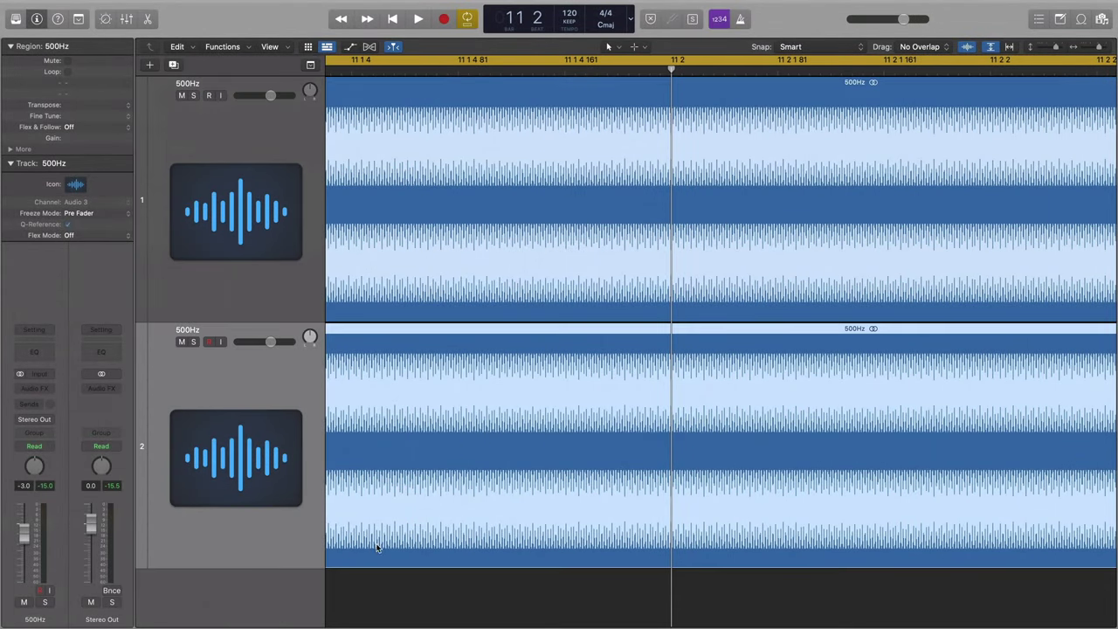
left_click(559, 256)
left_click(539, 434)
left_click(549, 291)
key("super+Right")
key("super+Right")
key("super+Right")
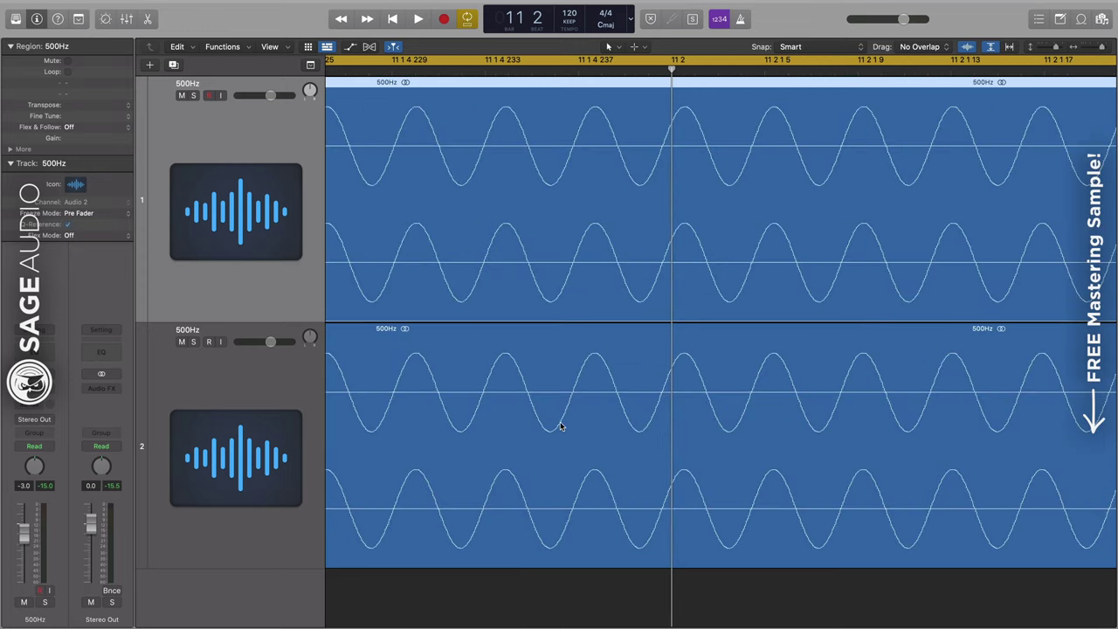
left_click(562, 390)
key("super+Left")
key("super+Left")
key("super+Left")
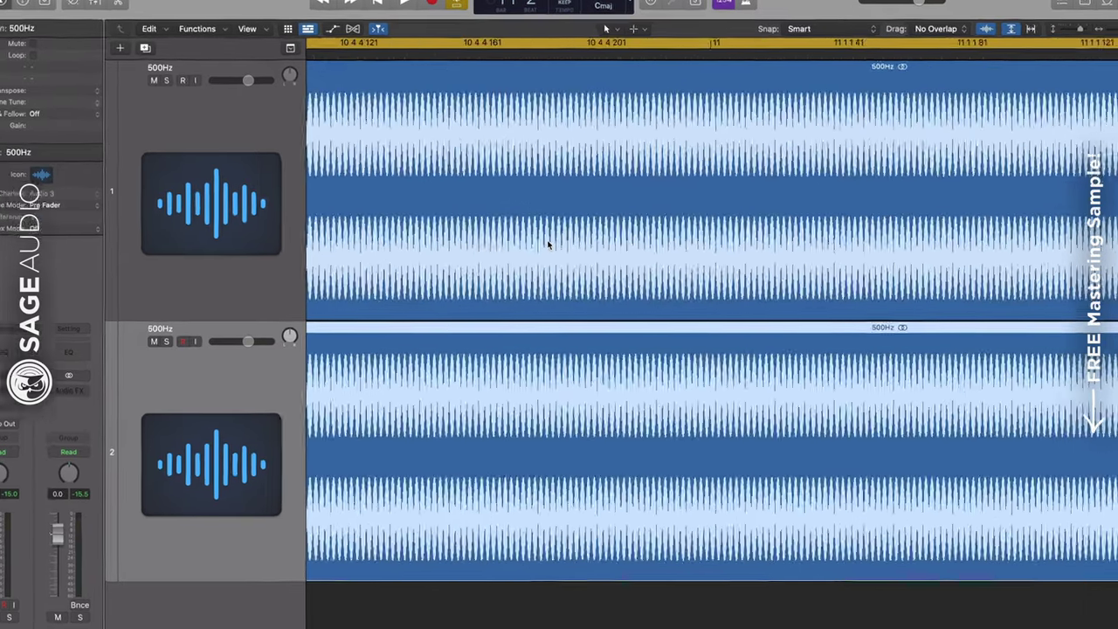
key("super+Right")
key("super+Right")
key("super+Right")
key("super+Right")
key("super+Right")
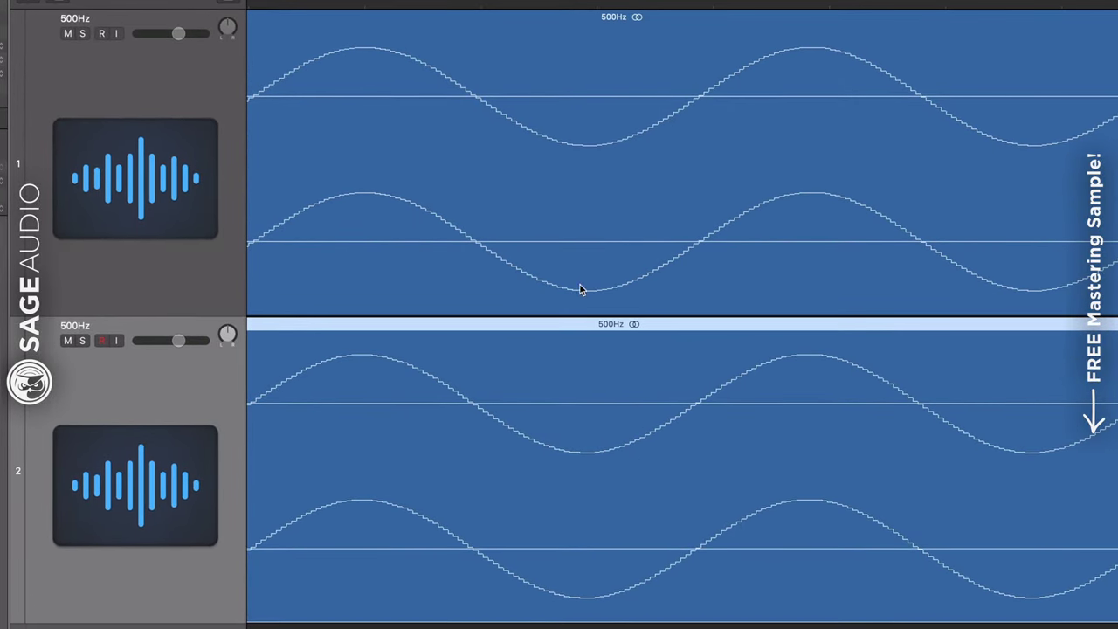
scroll(1079, 442, "right", 5)
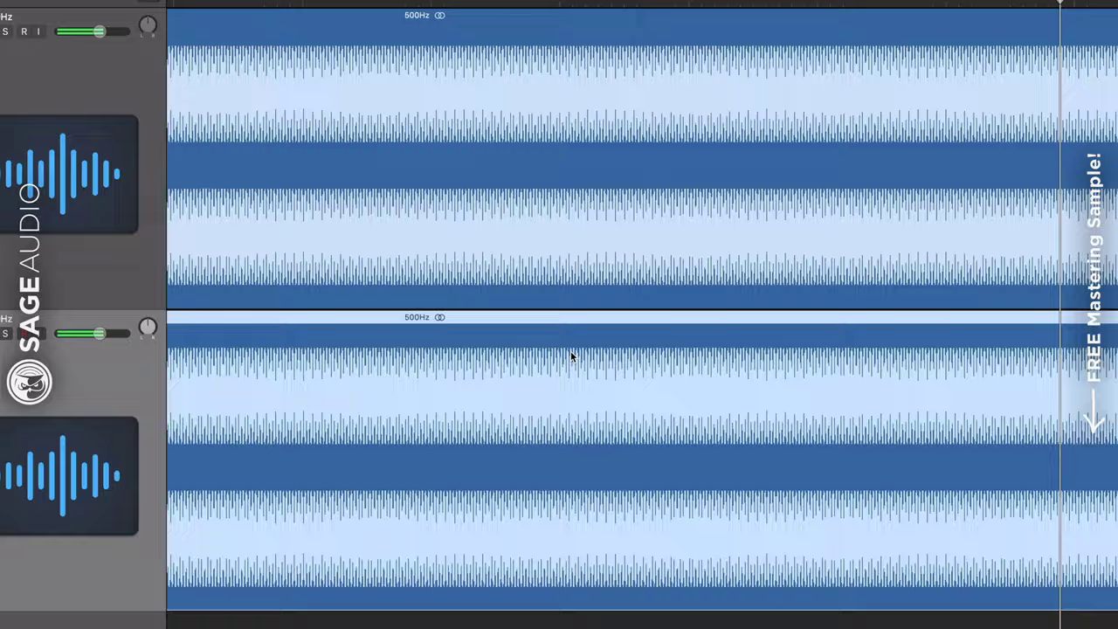
Zoom in and drag the track 2 500 Hz region later by half a sine cycle
scroll(603, 357, "up", 10)
left_click_drag(536, 391, 714, 409)
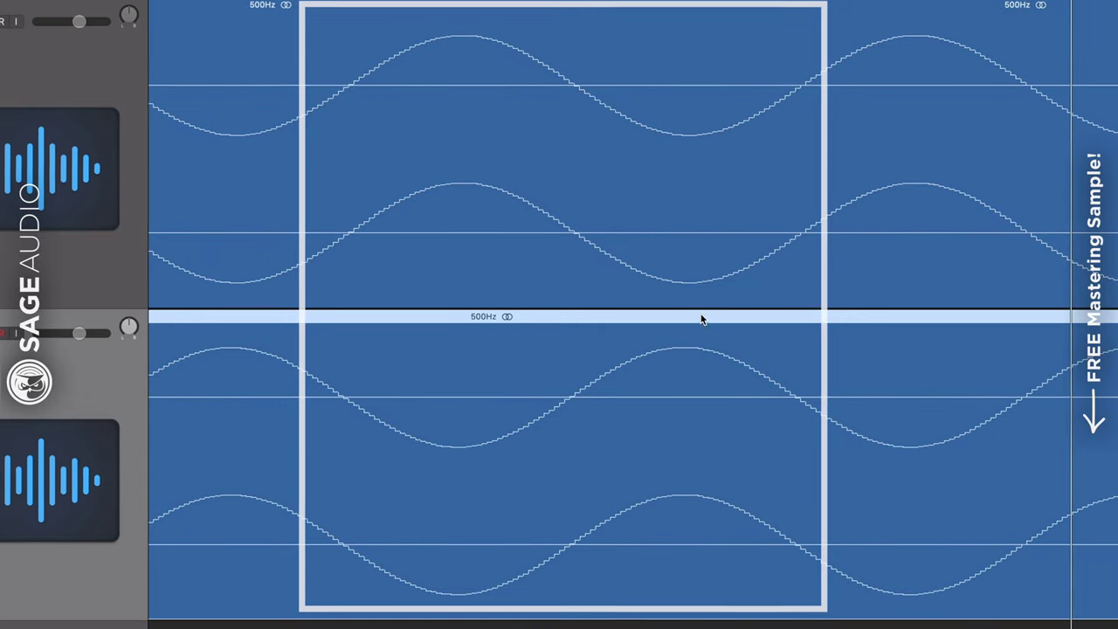
left_click_drag(699, 336, 694, 317)
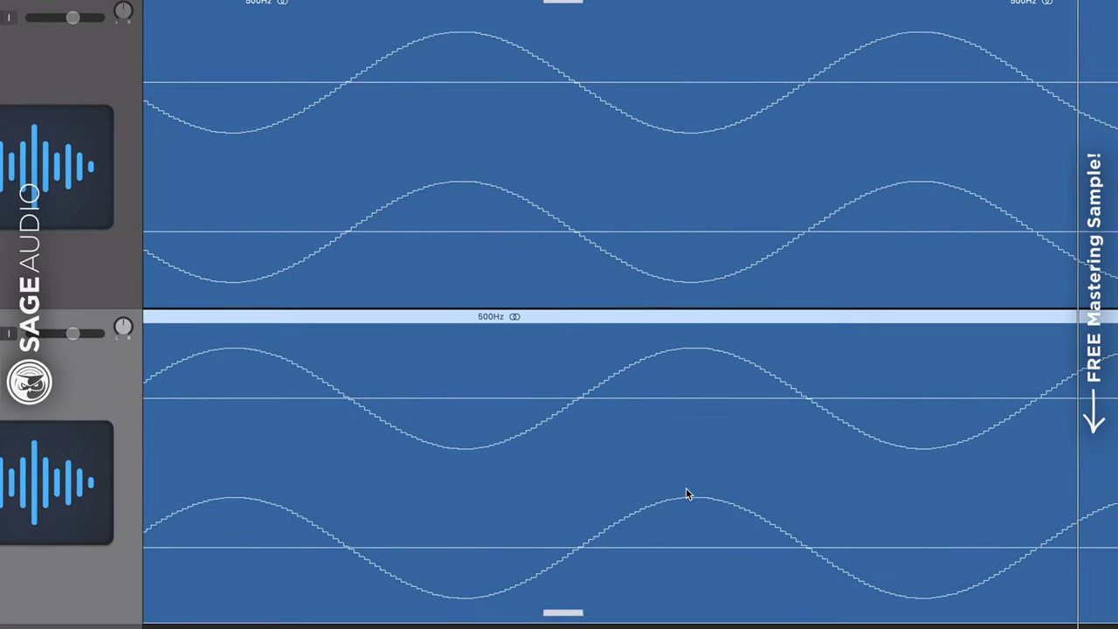
left_click_drag(420, 514, 594, 489)
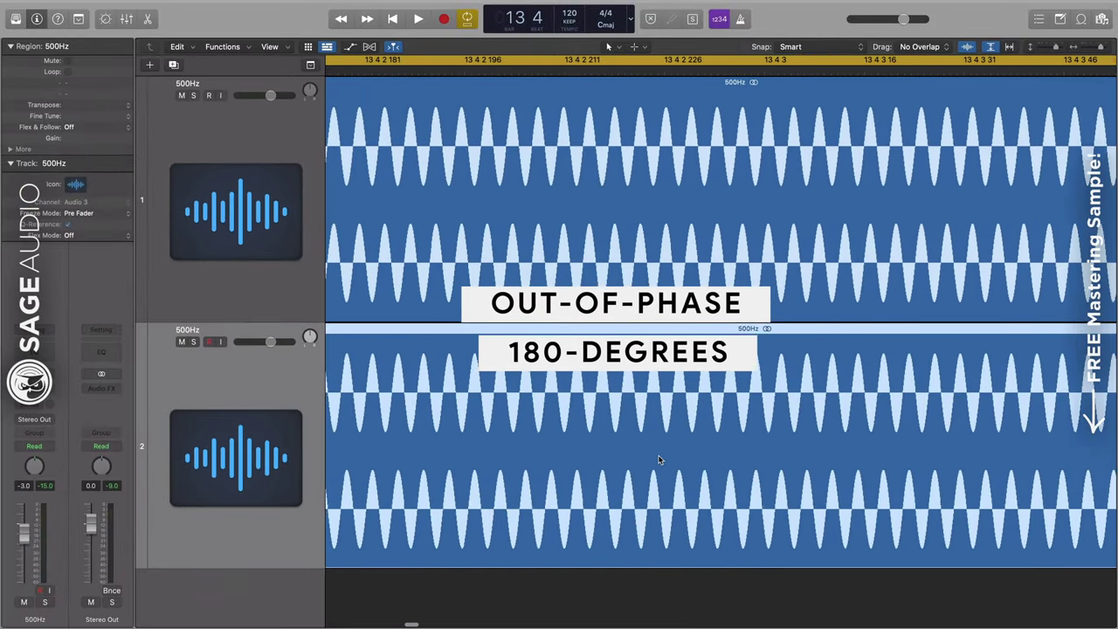
scroll(659, 460, "left", 3)
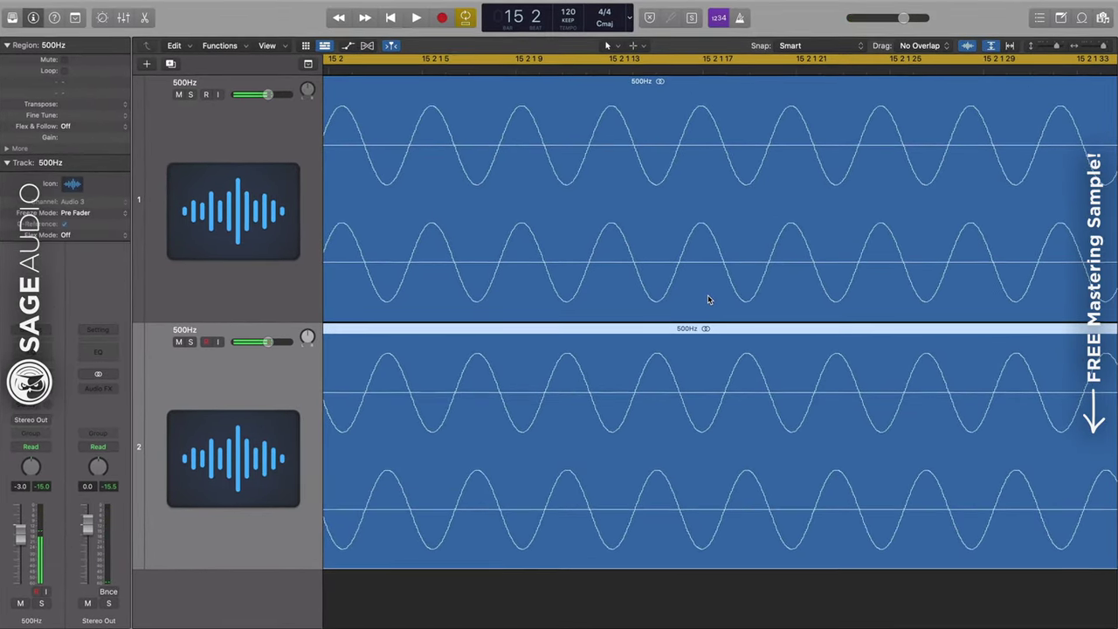
Align the track 2 region with track 1, then zoom out and shift it half a cycle later
key("super+Right")
key("super+Right")
left_click_drag(691, 332, 477, 414)
key("super+Left")
key("super+Left")
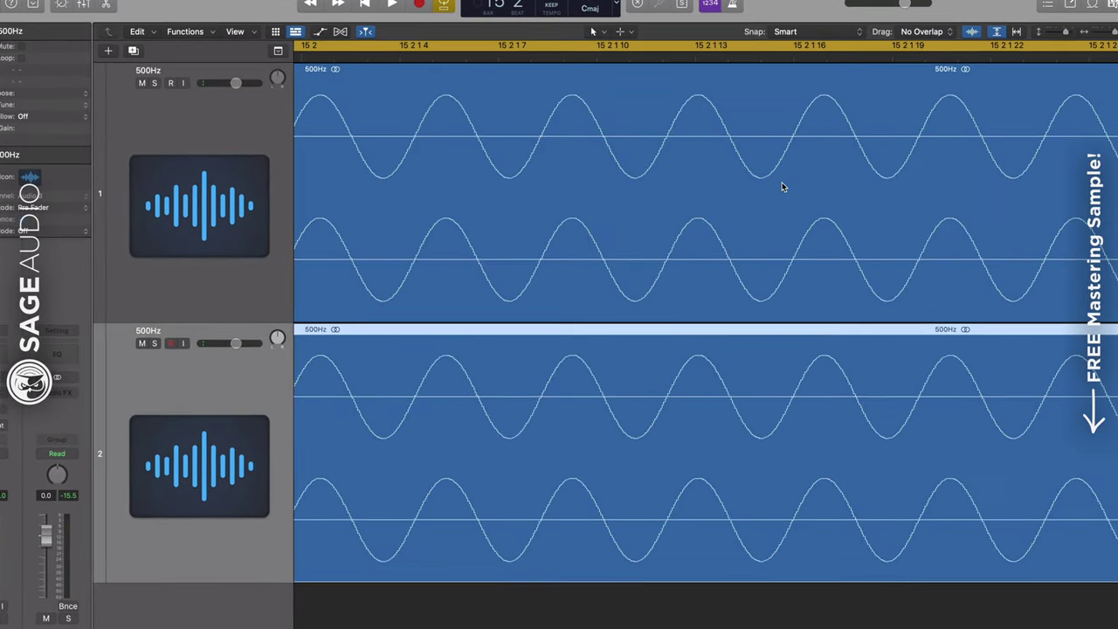
scroll(781, 182, "left", 5)
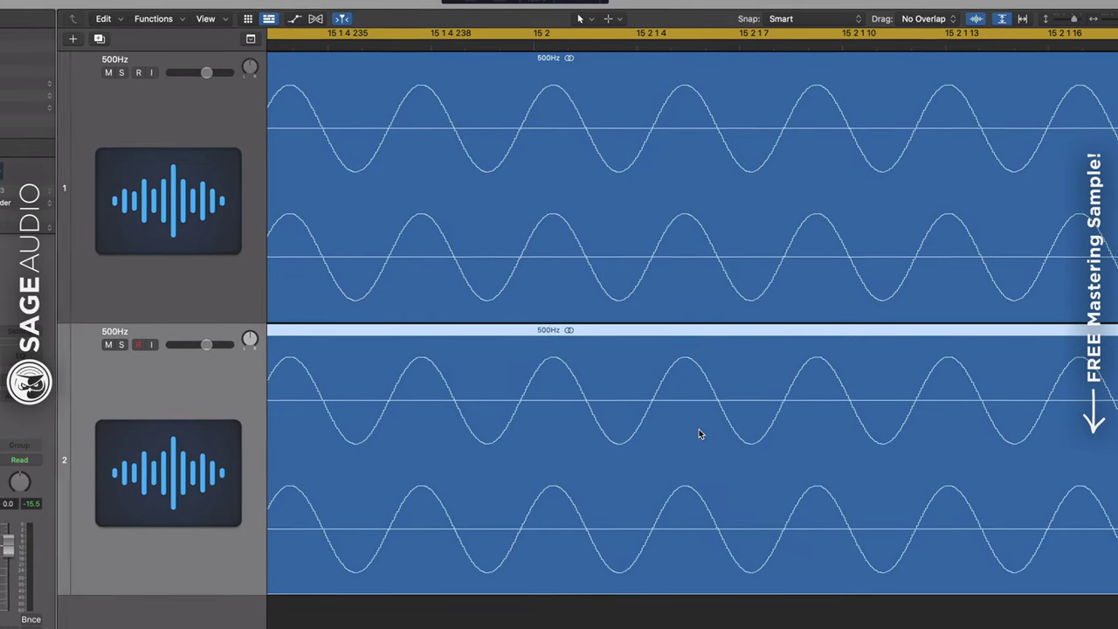
left_click_drag(532, 434, 335, 476)
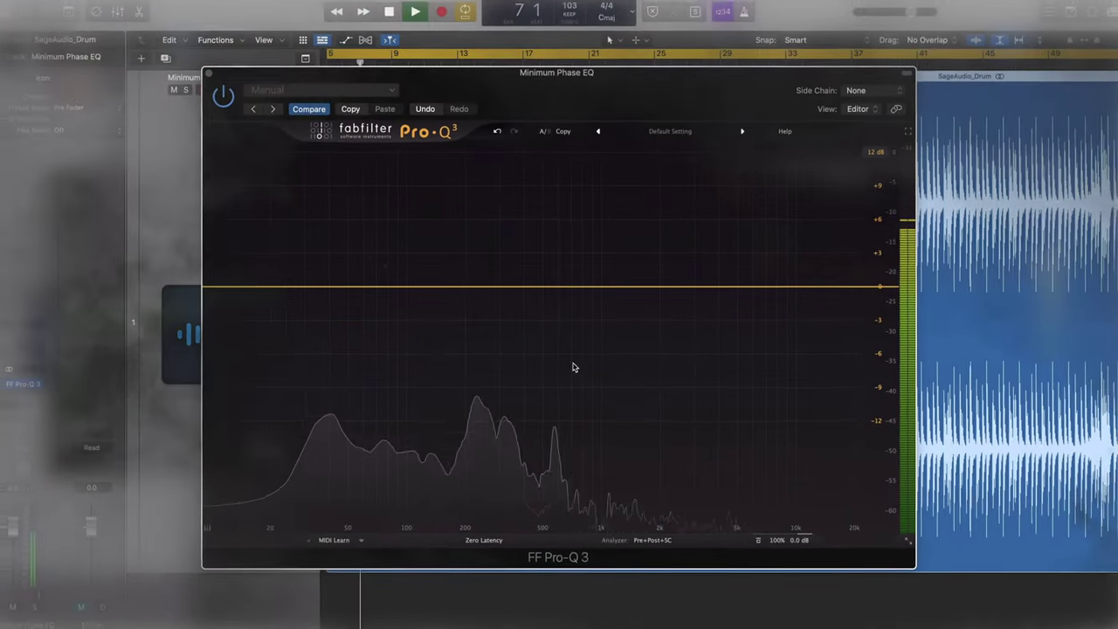
Add a bell boost near 352 Hz, move it to ~1095 Hz, delete it, then add and delete a 37 Hz bell
left_click_drag(514, 286, 514, 266)
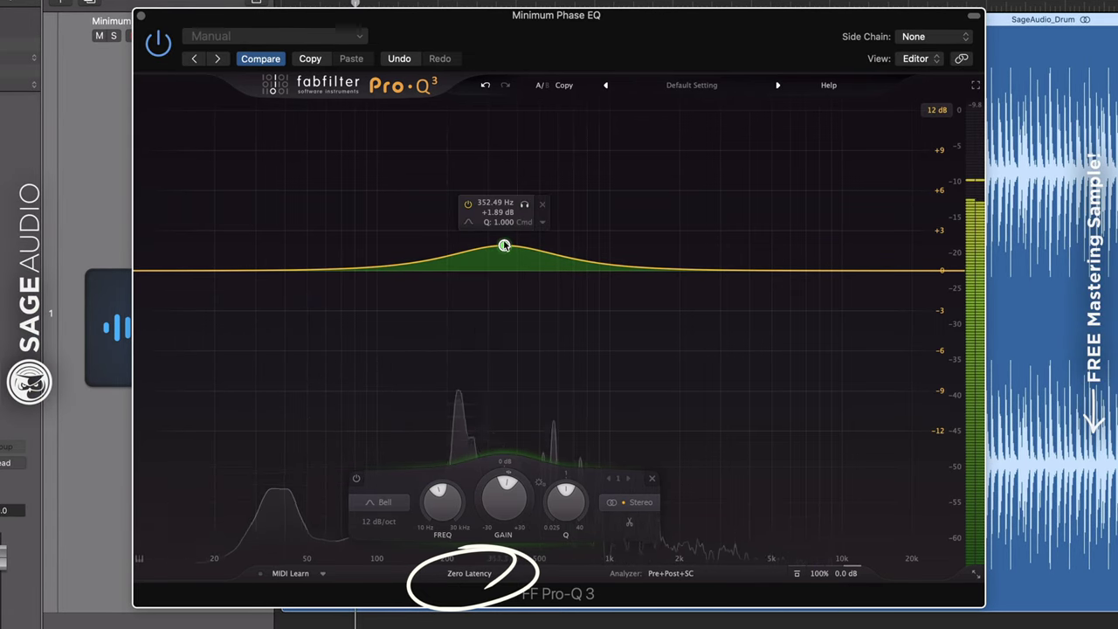
mouse_move(504, 245)
left_mouse_down()
mouse_move(501, 289)
mouse_move(602, 289)
mouse_move(617, 242)
mouse_move(606, 214)
mouse_move(541, 216)
left_mouse_up()
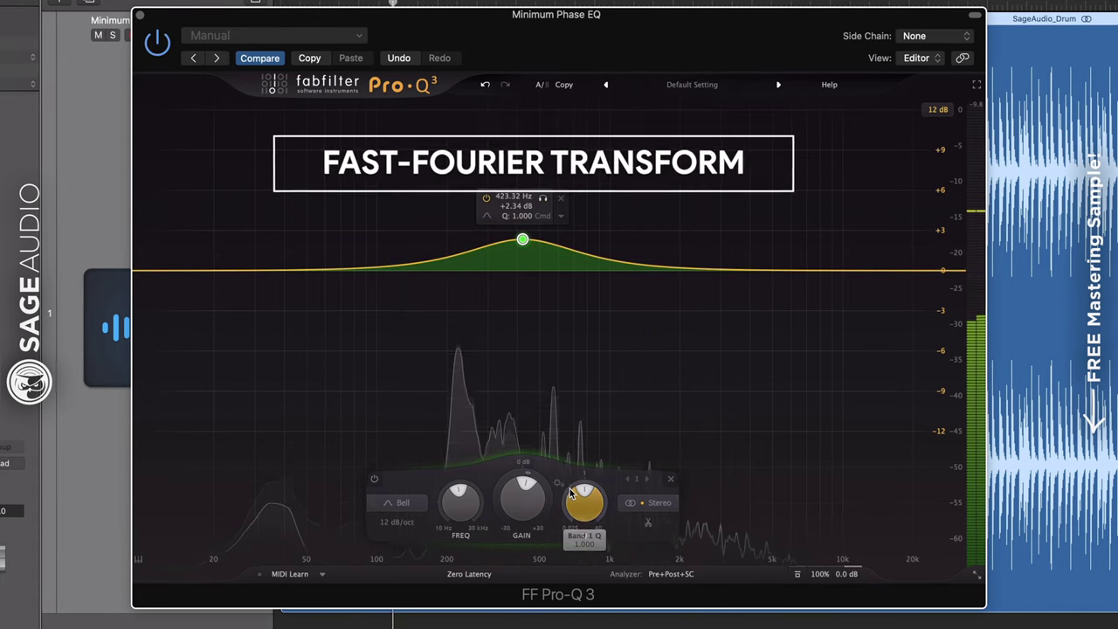
left_click(669, 479)
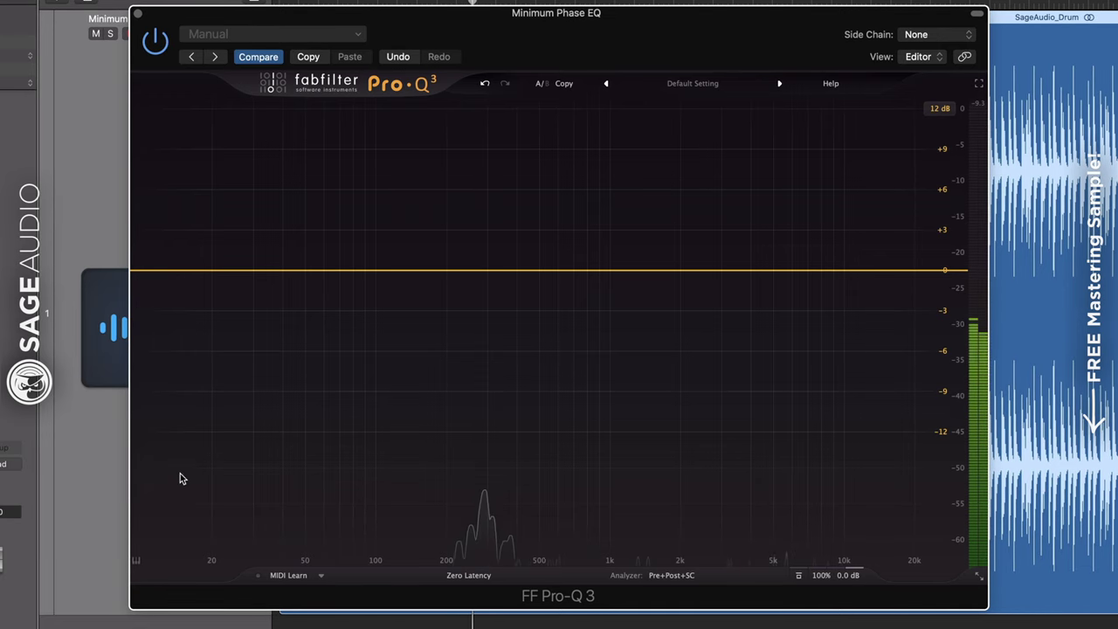
left_click_drag(272, 272, 872, 268)
left_click(910, 227)
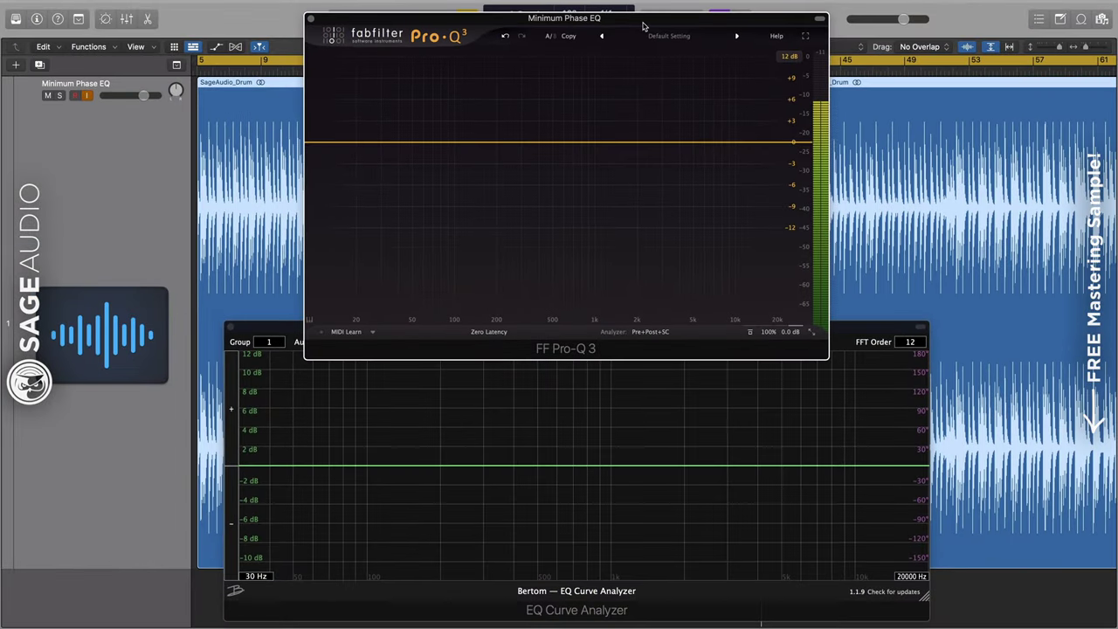
Arrange the Pro-Q 3 and Bertom analyzer windows so both are visible, with Pro-Q 3 in front
left_click_drag(642, 26, 641, 32)
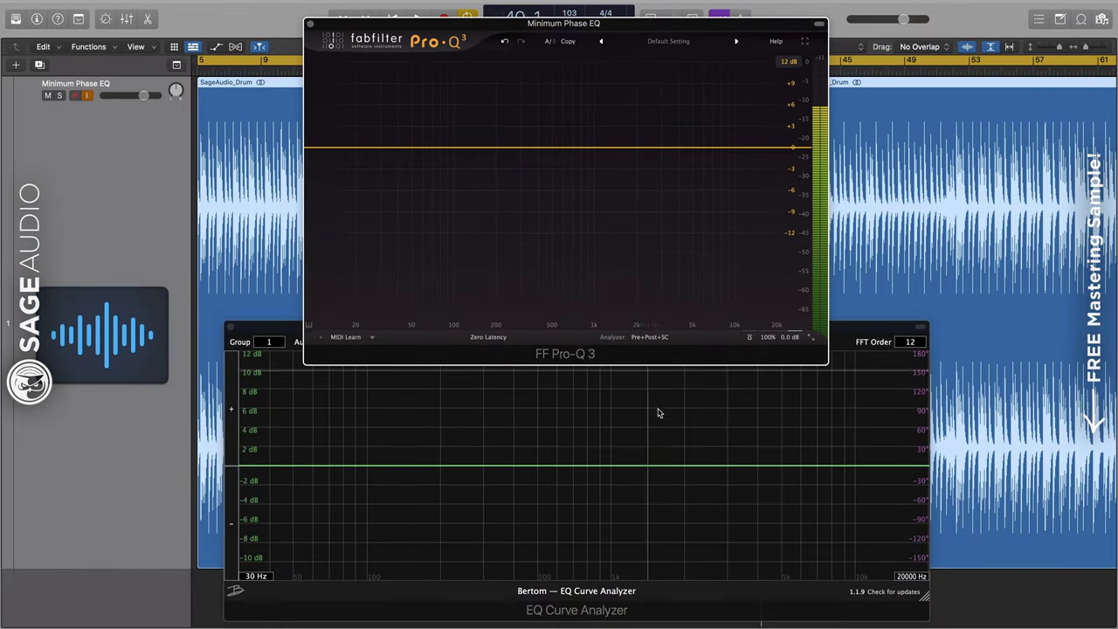
left_click(880, 336)
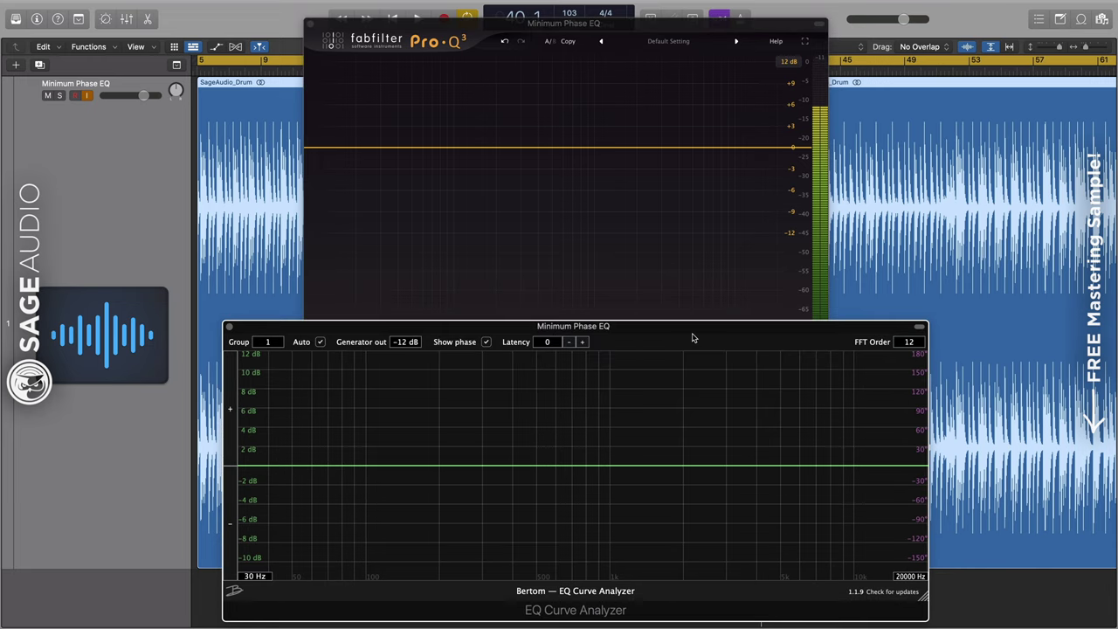
left_click_drag(692, 337, 688, 324)
left_click(660, 286)
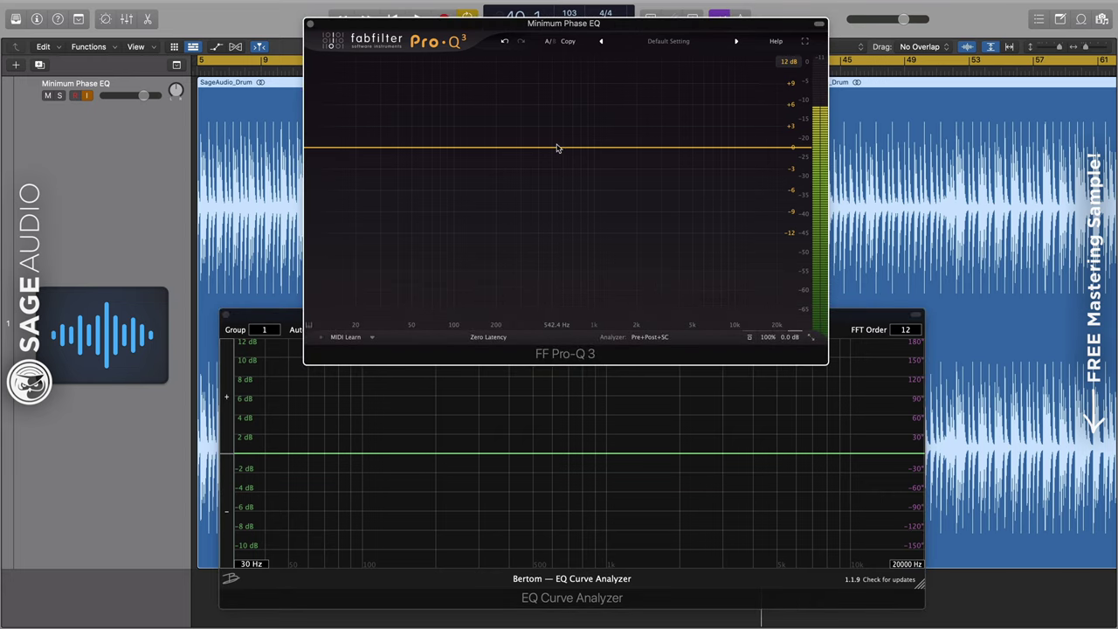
Add a 563 Hz bell at +4 dB, check the analyzer, then raise the boost further
left_click(557, 147)
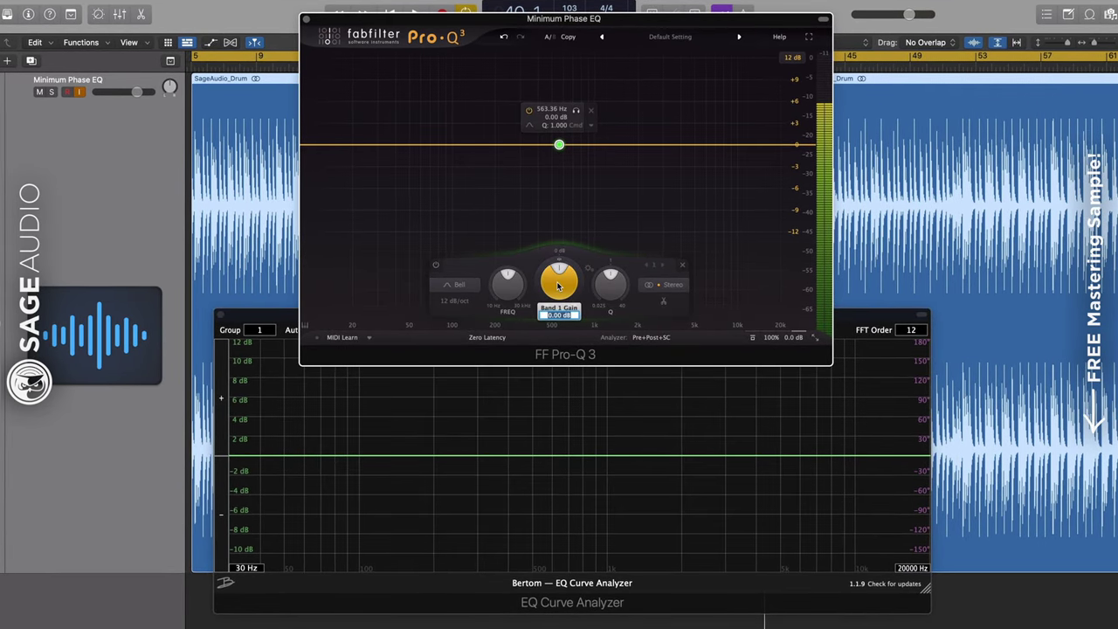
type("4")
key("Return")
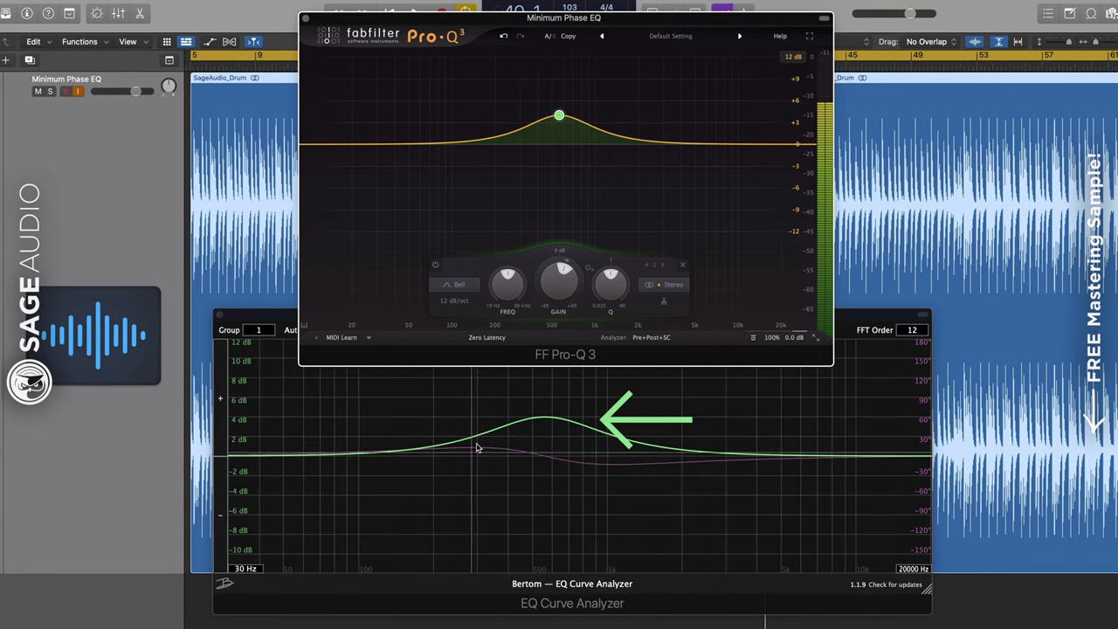
left_click(518, 458)
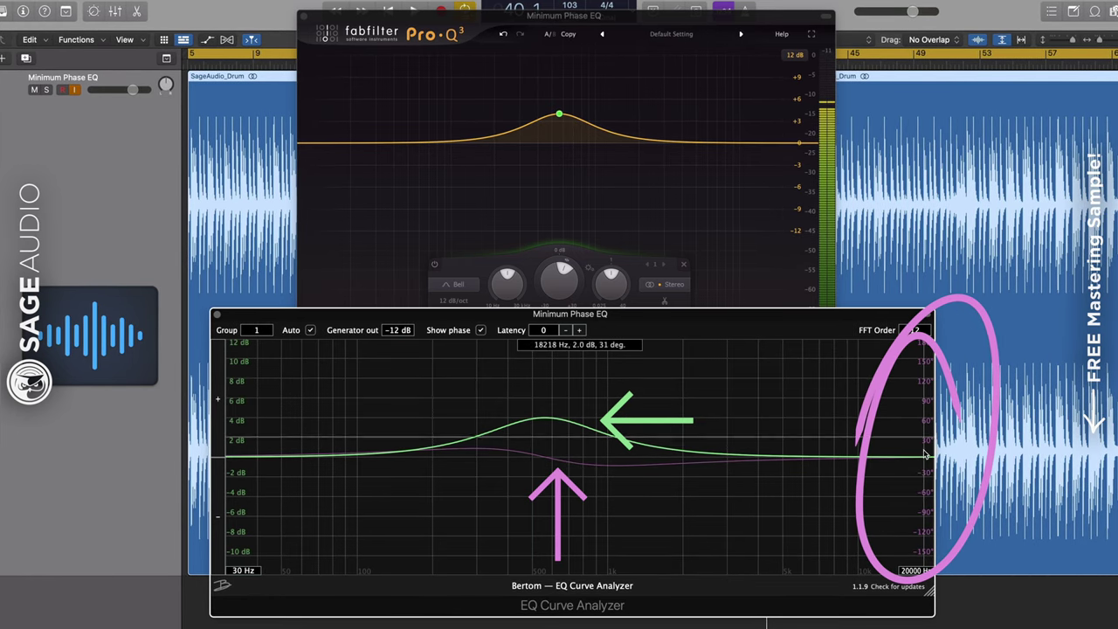
left_click(589, 228)
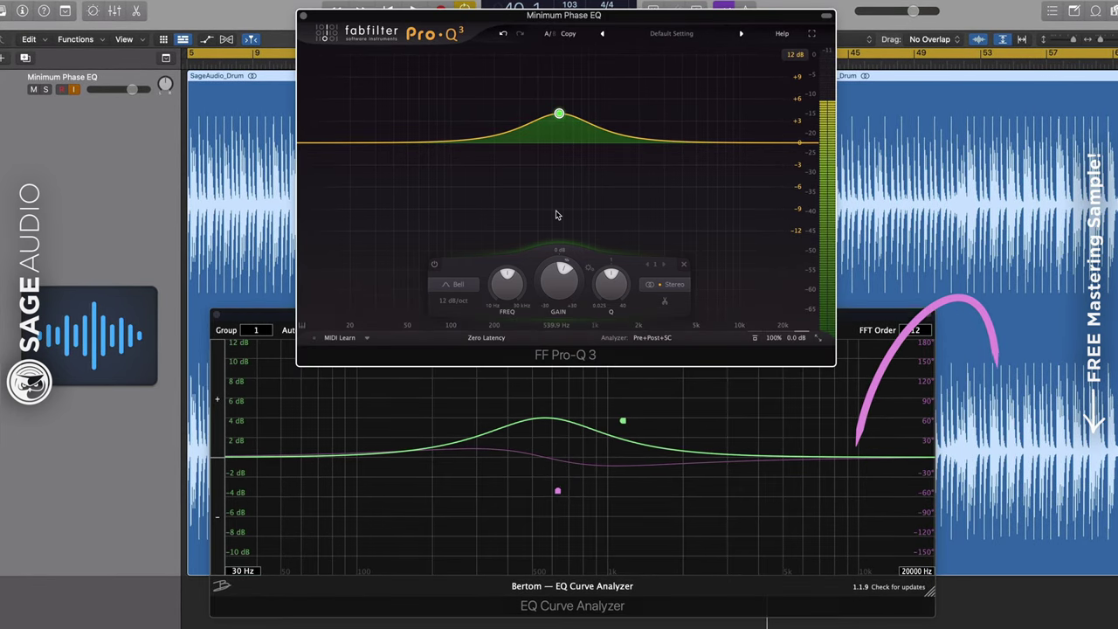
left_click_drag(559, 115, 556, 90)
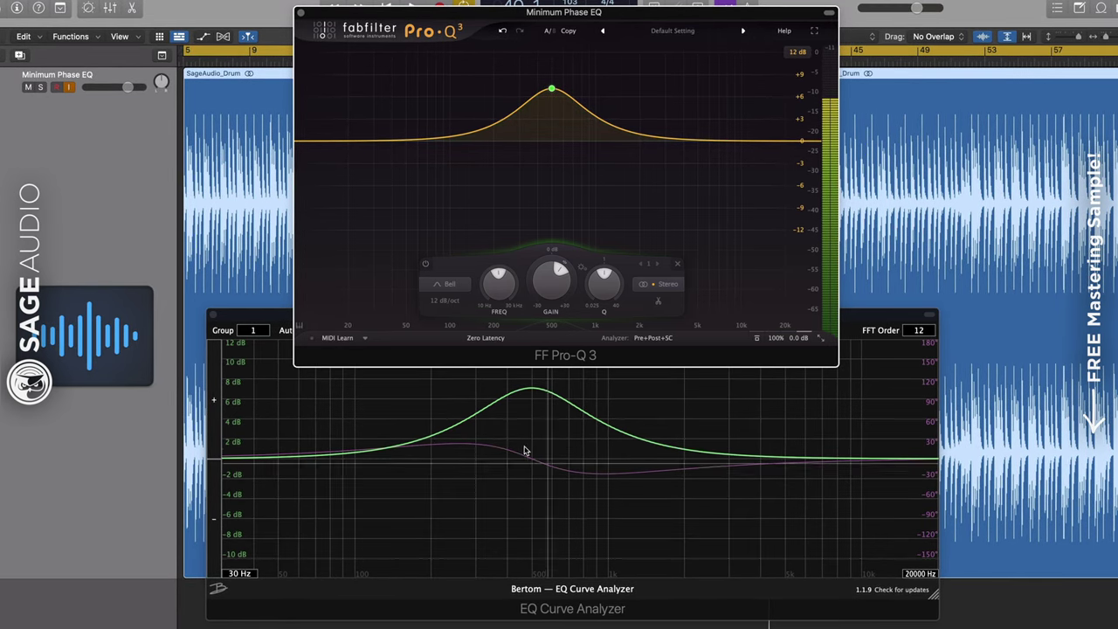
Move the bell down to about 73 Hz and change it into a Low Cut
left_click_drag(551, 89, 430, 91)
left_click(334, 285)
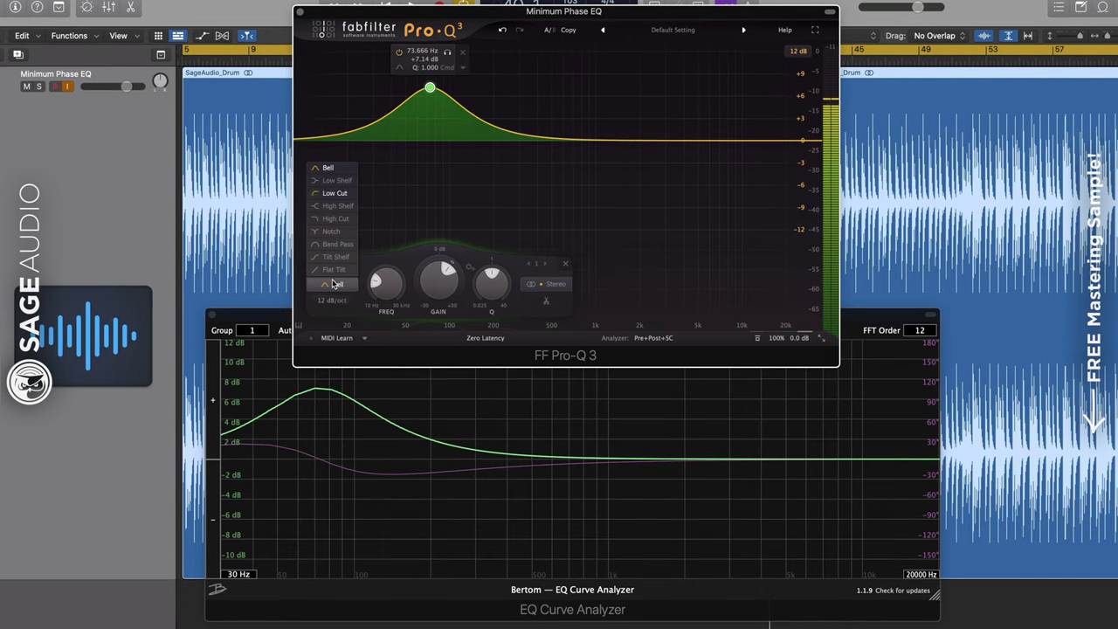
left_click(332, 193)
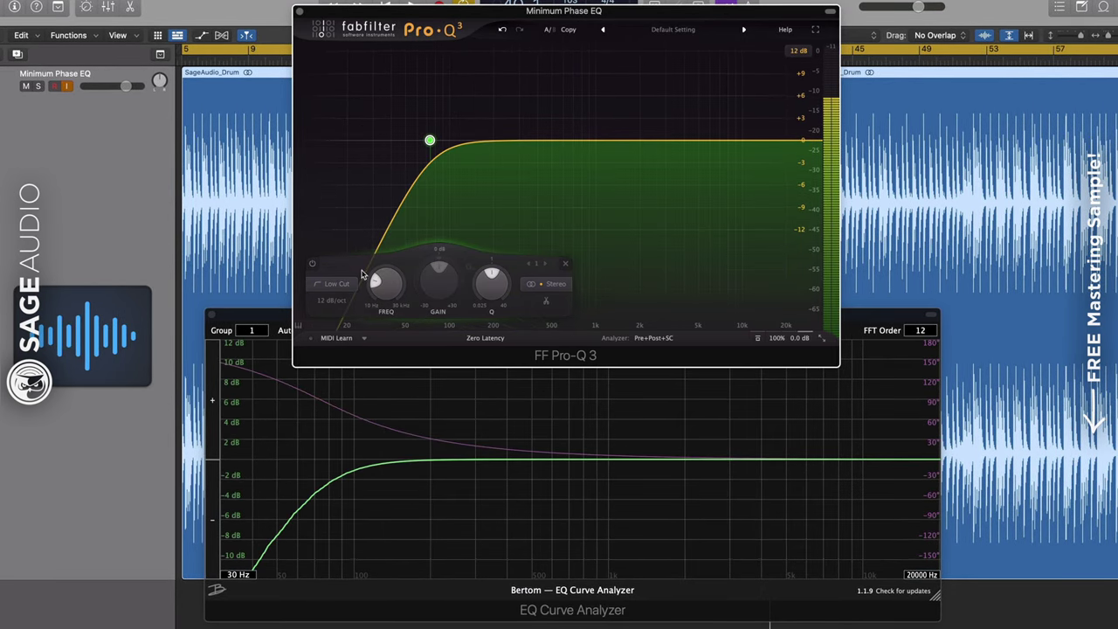
Raise the low cut to about 83 Hz, then 453 Hz, checking the analyzer each time
left_click(442, 400)
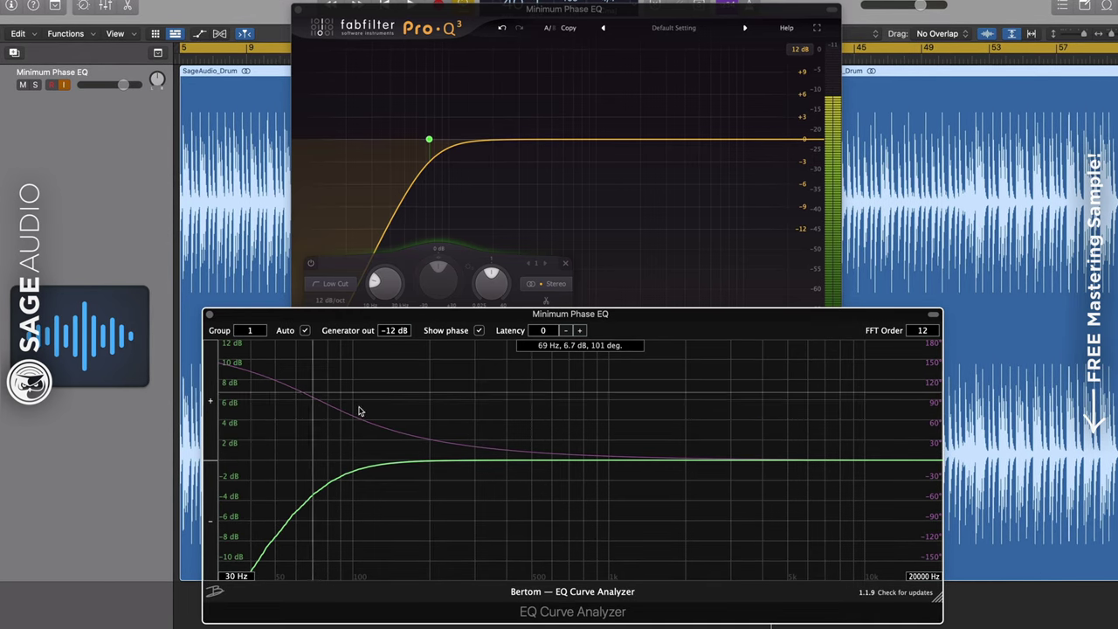
left_click_drag(431, 140, 513, 140)
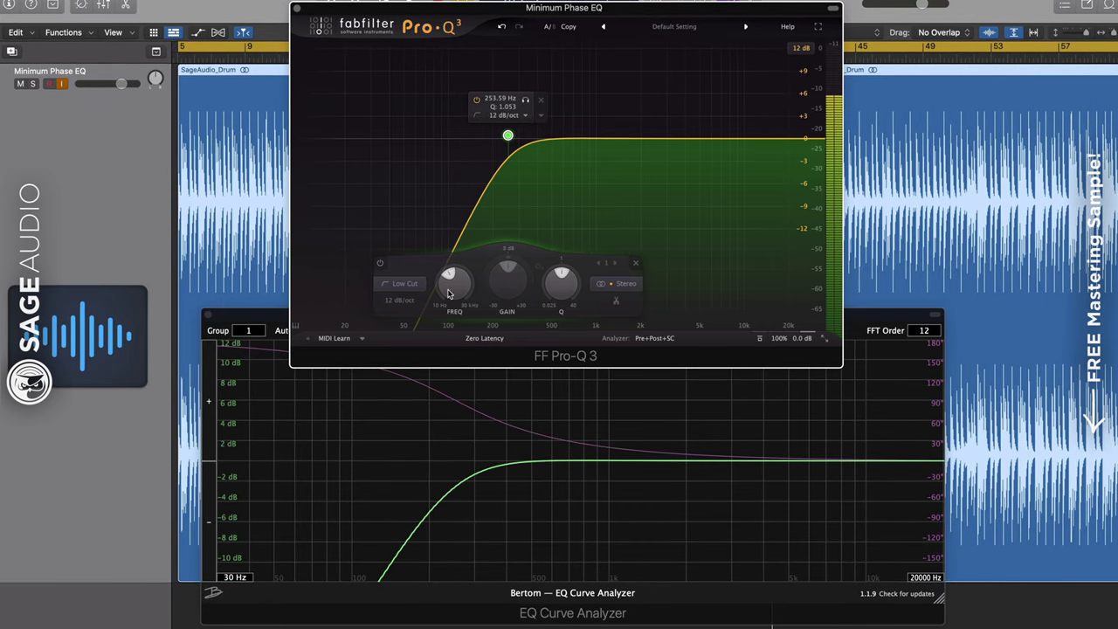
left_click(416, 428)
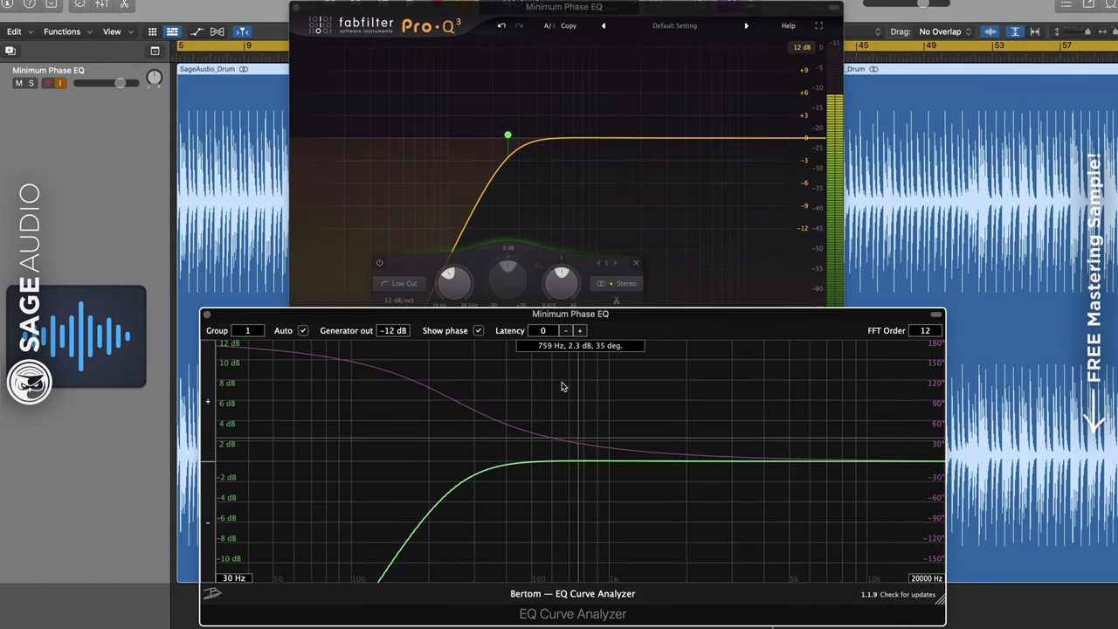
mouse_move(516, 151)
left_click_drag(510, 137, 543, 130)
left_click(412, 423)
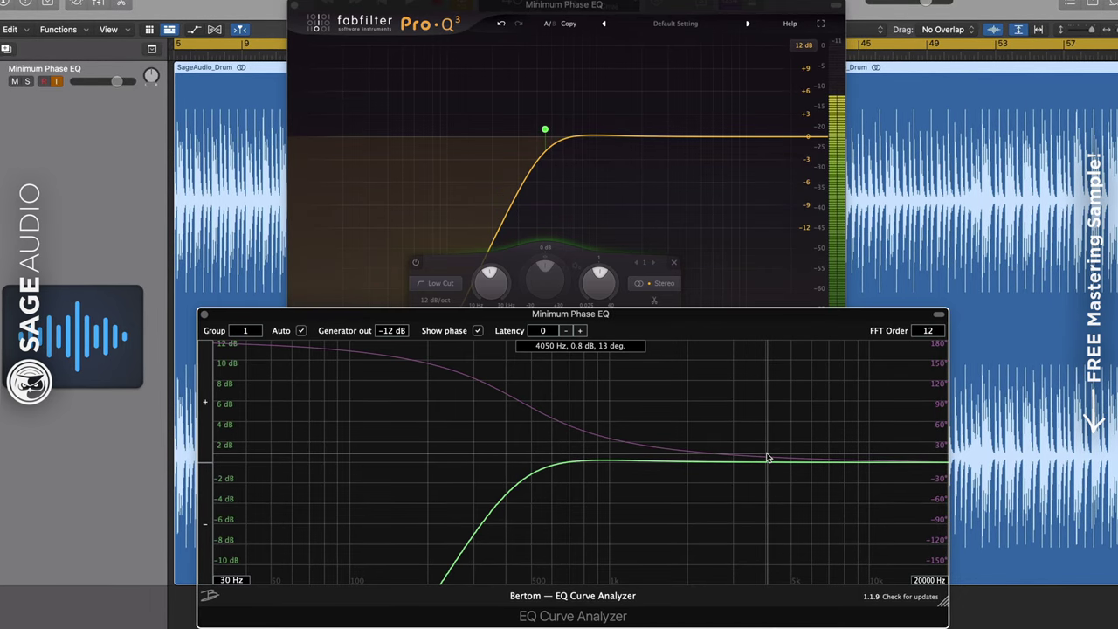
Move the Pro-Q 3 window lower, drop the low cut to about 43 Hz, and show processing-mode choices
left_click(707, 242)
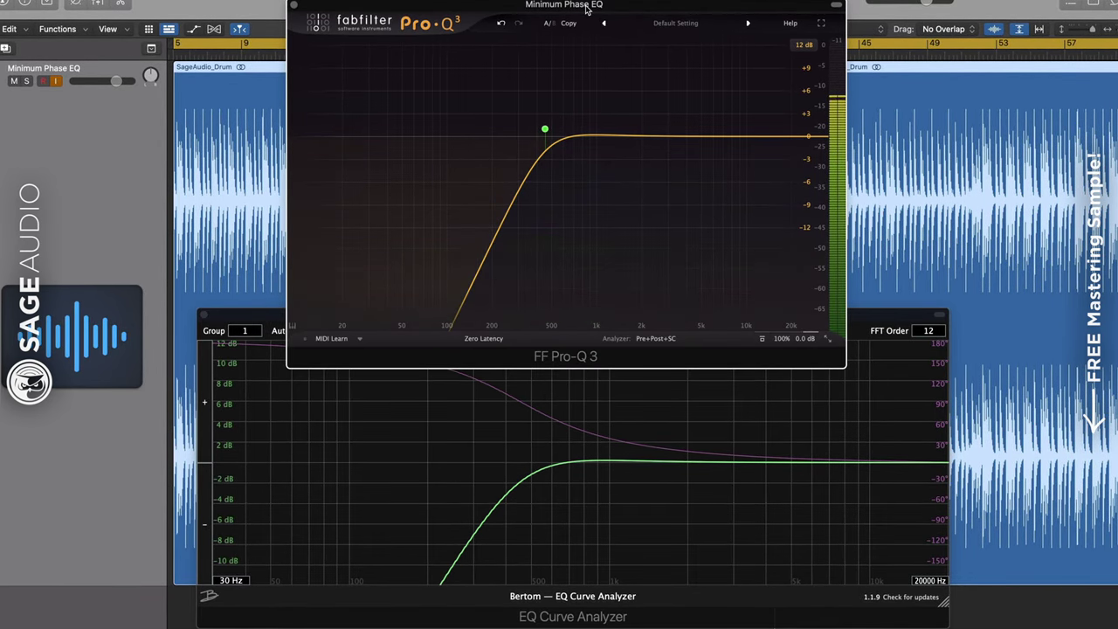
left_click_drag(587, 9, 585, 111)
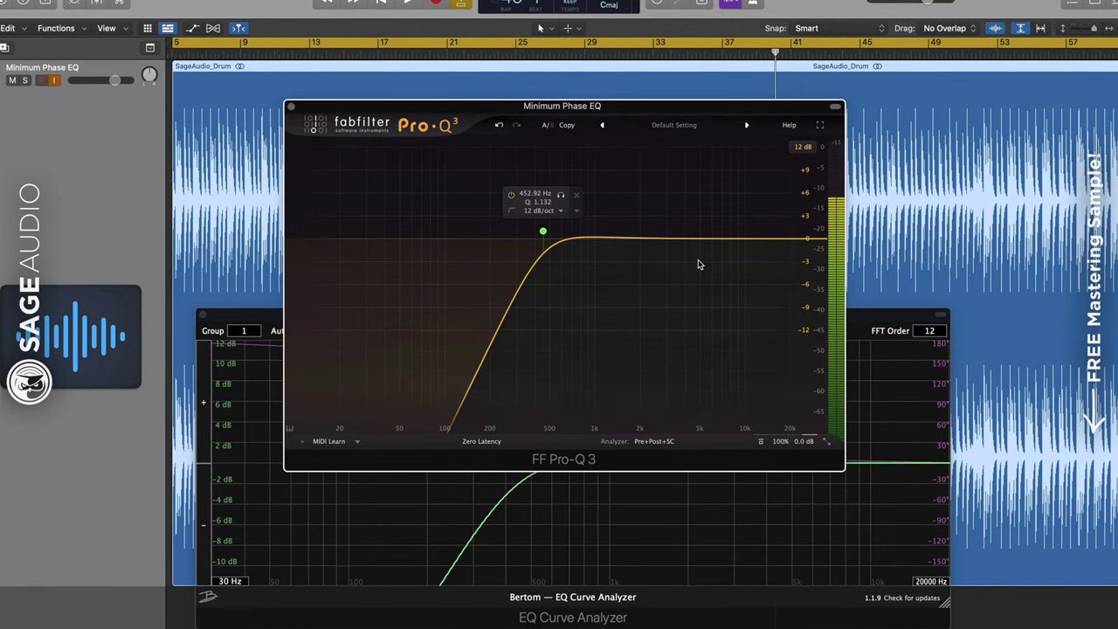
left_click_drag(543, 230, 389, 236)
left_click(481, 441)
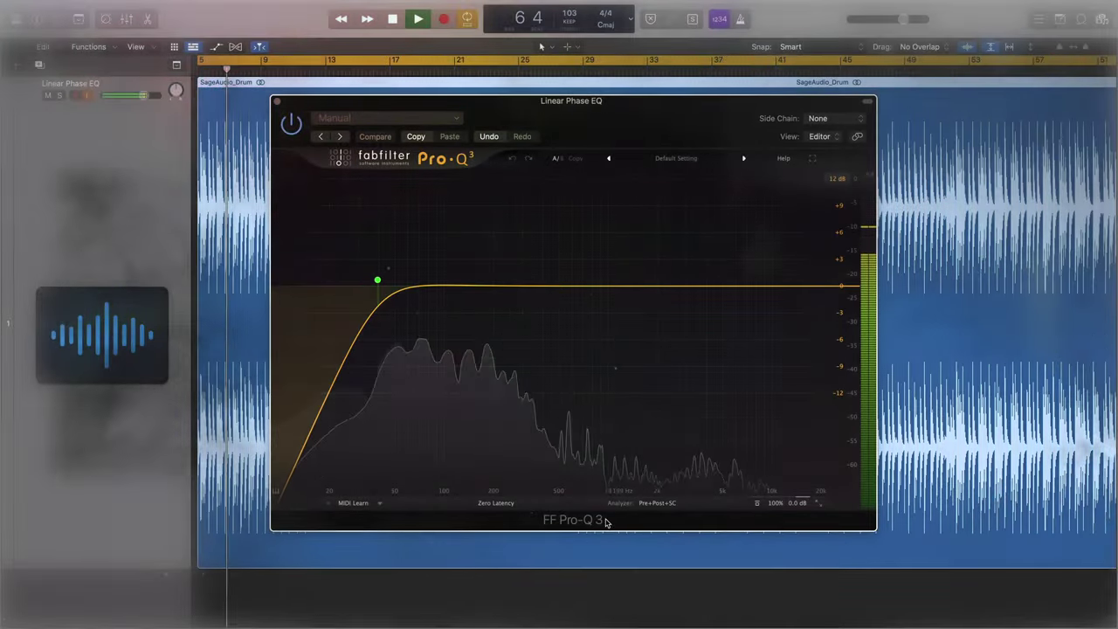
Switch to Linear Phase, add bells near 136 Hz (-2 dB), 400 Hz and 1.2 kHz, set low cut ~95 Hz
left_click(495, 503)
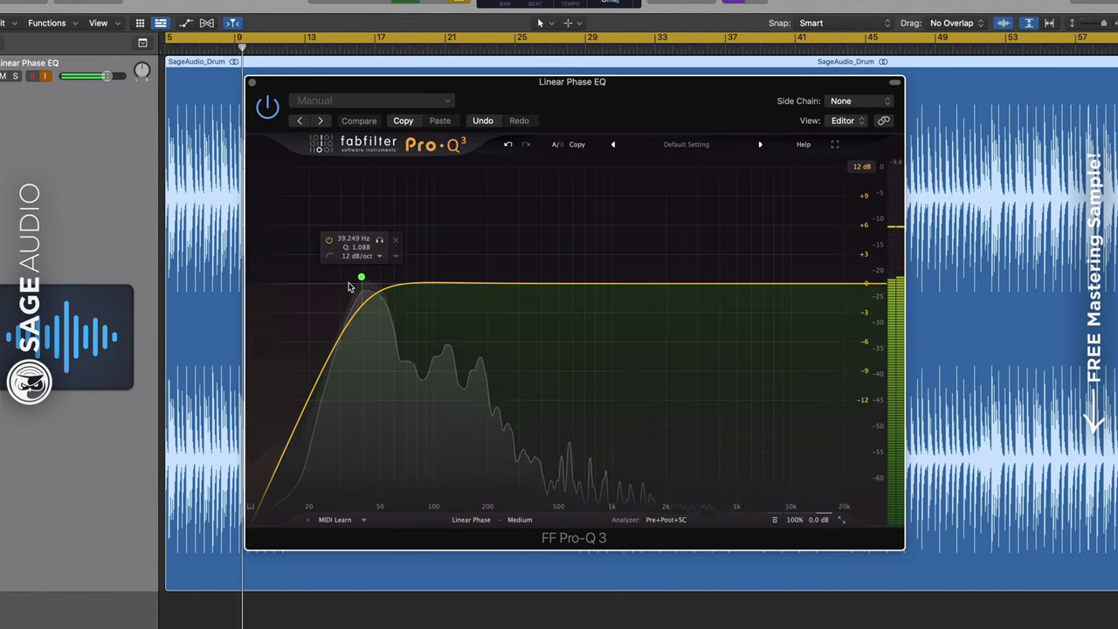
left_click_drag(360, 278, 263, 293)
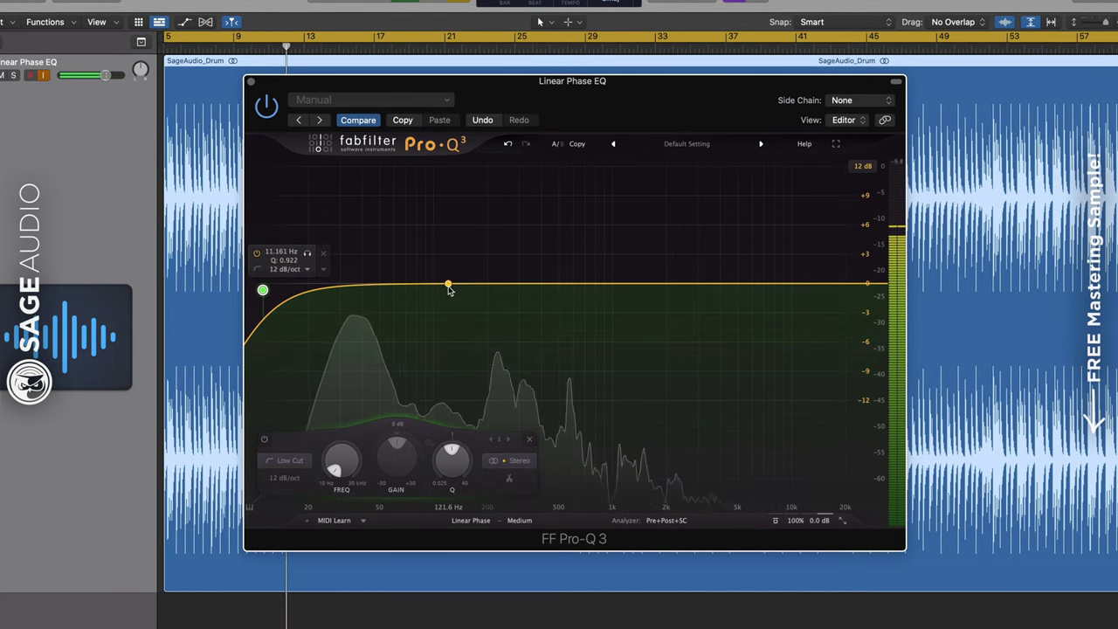
left_click_drag(449, 286, 457, 307)
left_click_drag(542, 290, 547, 297)
left_click_drag(619, 289, 717, 271)
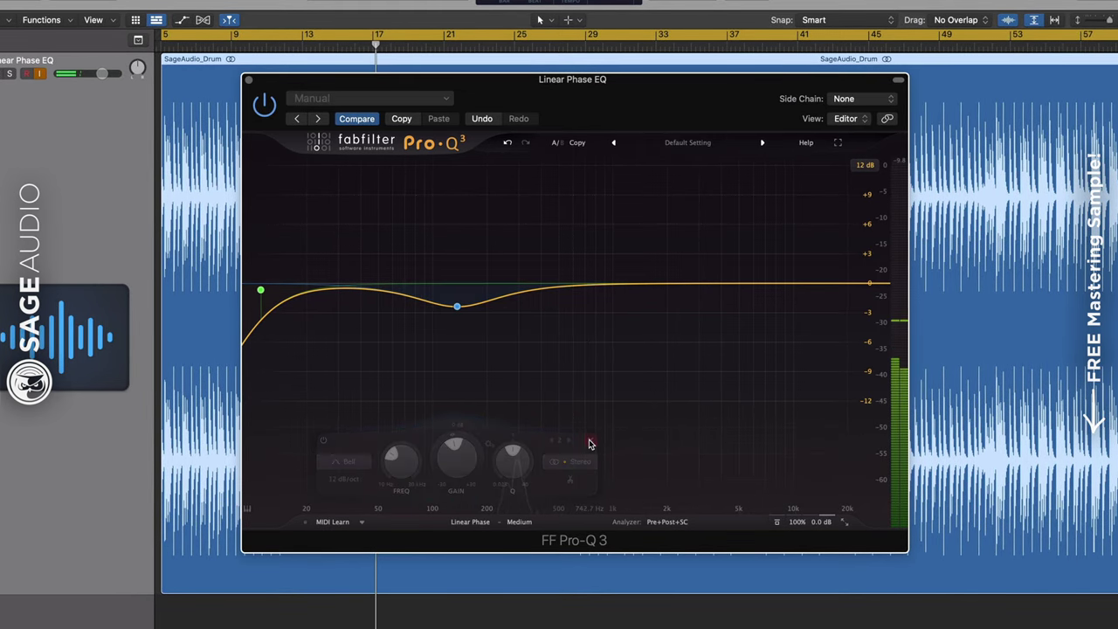
left_click_drag(259, 294, 438, 242)
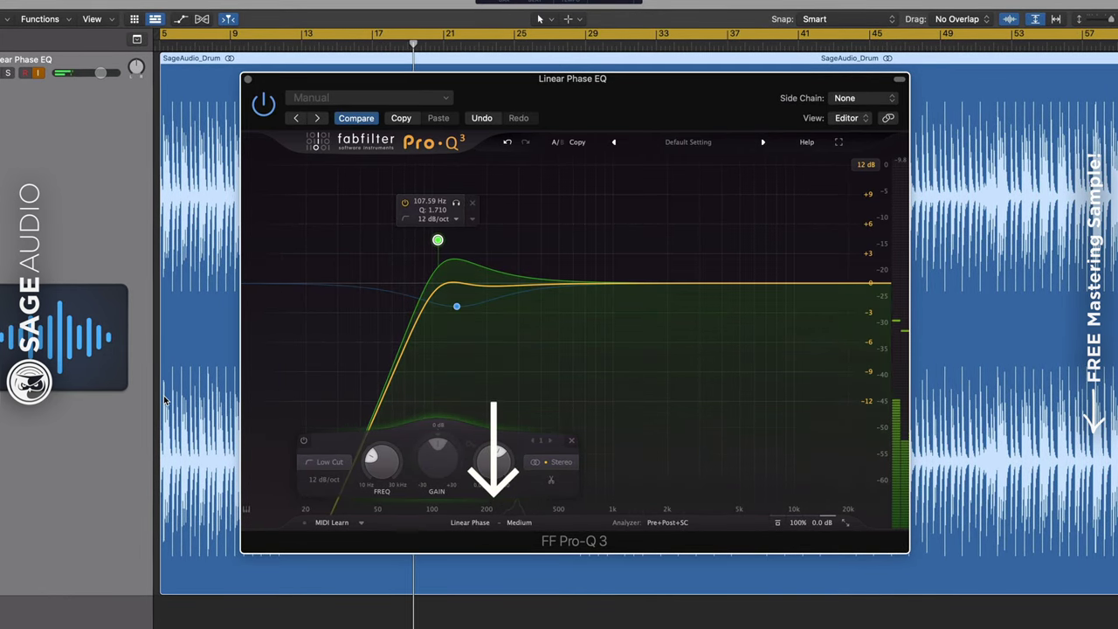
Compare linear phase quality settings Very High, Maximum and Medium, ending on Maximum
left_click(519, 523)
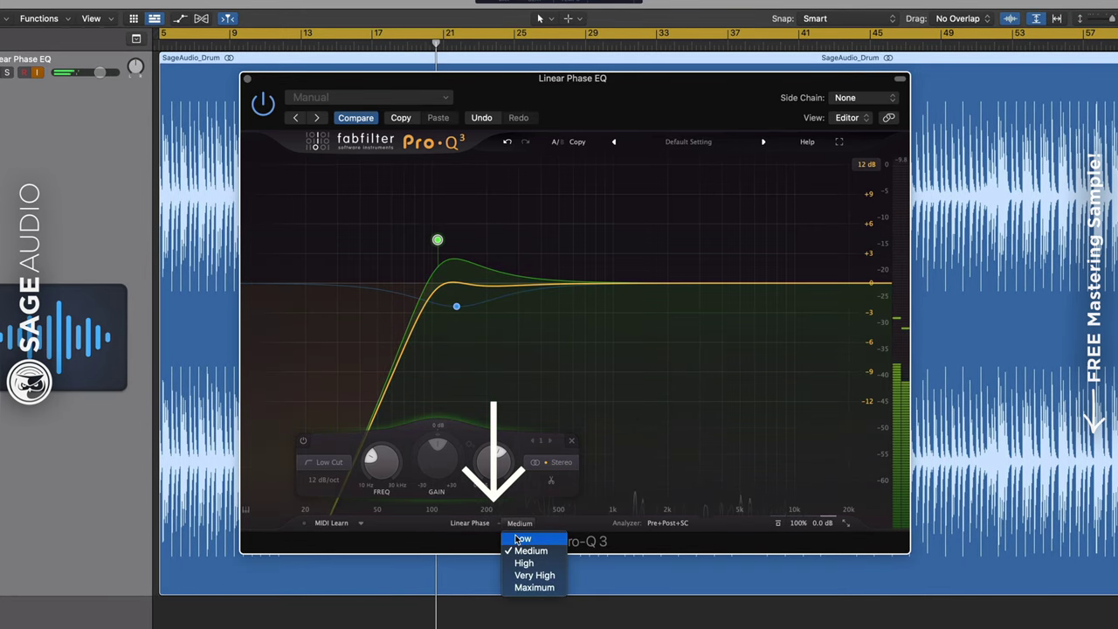
left_click(535, 575)
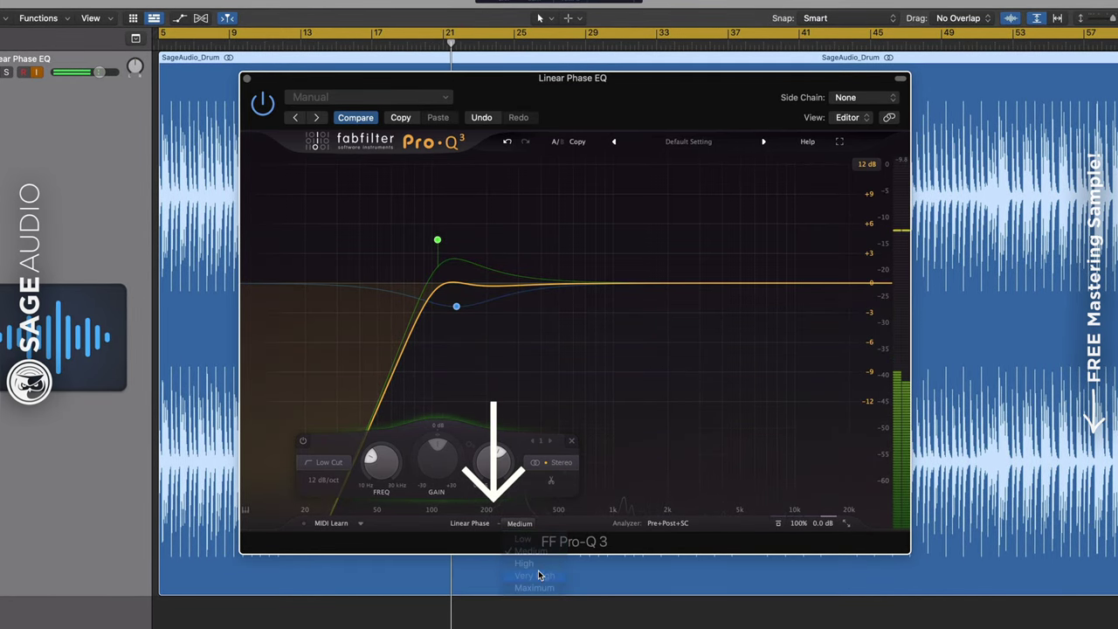
left_click(519, 523)
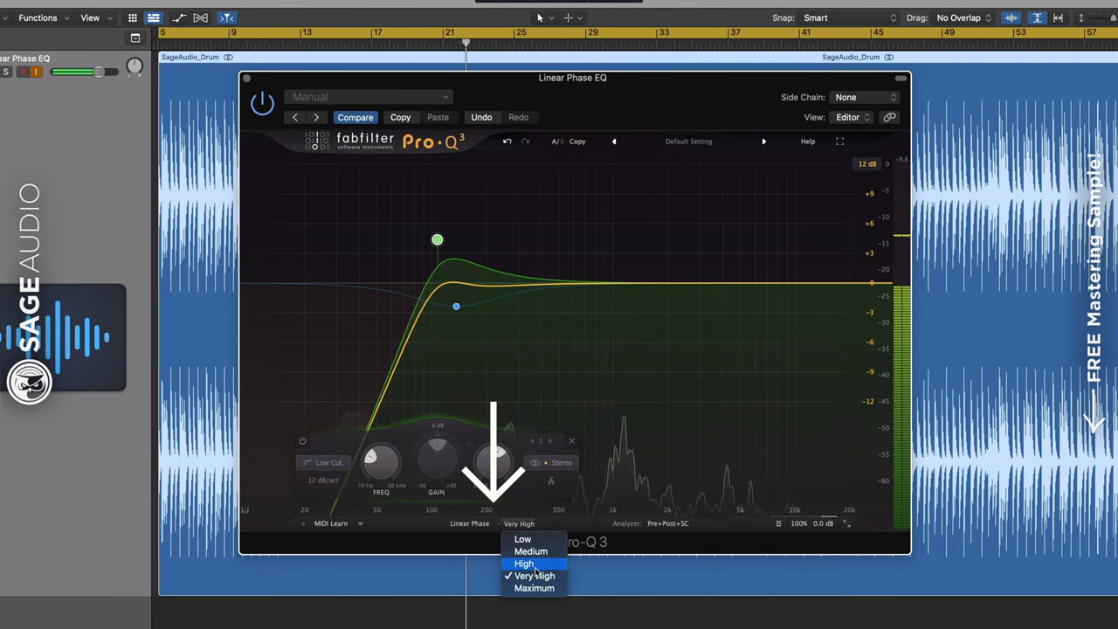
left_click(529, 588)
left_click(514, 523)
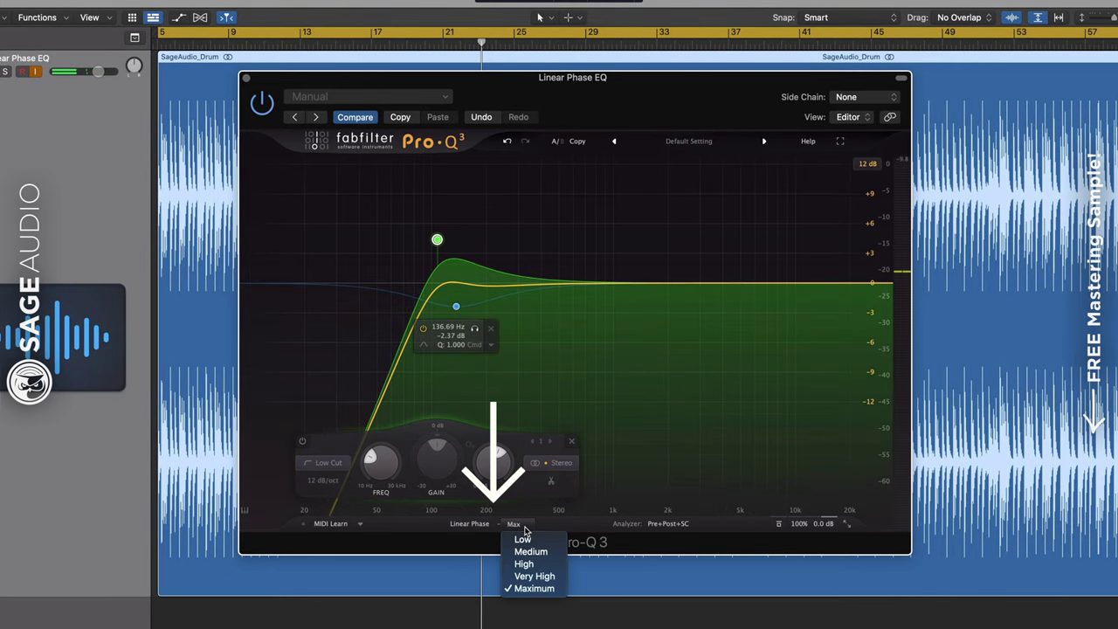
left_click(559, 555)
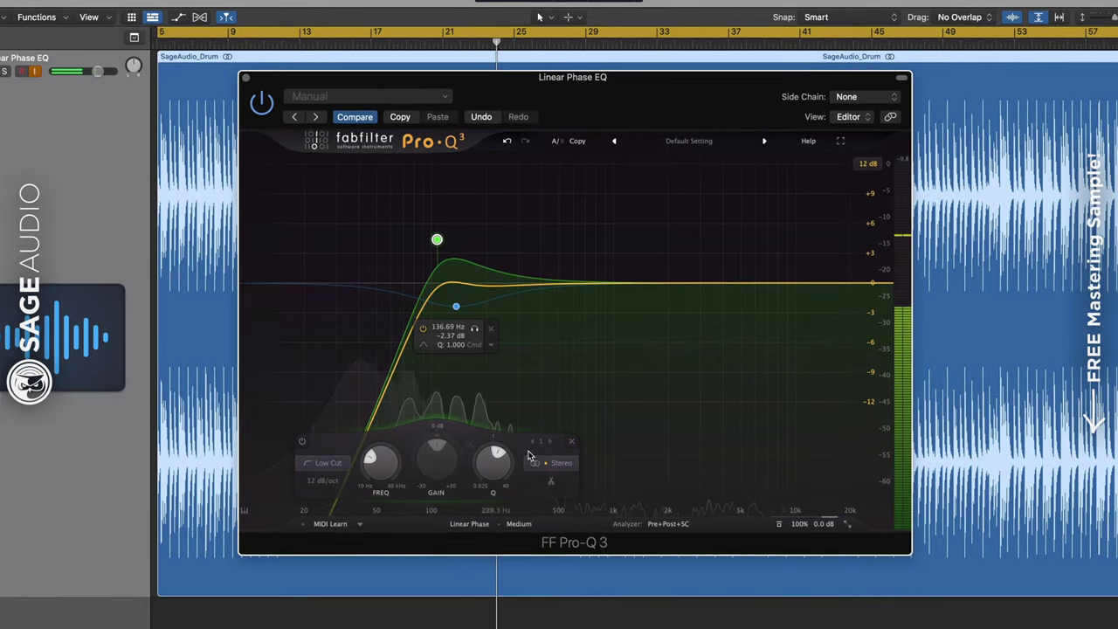
left_click(511, 526)
left_click(528, 573)
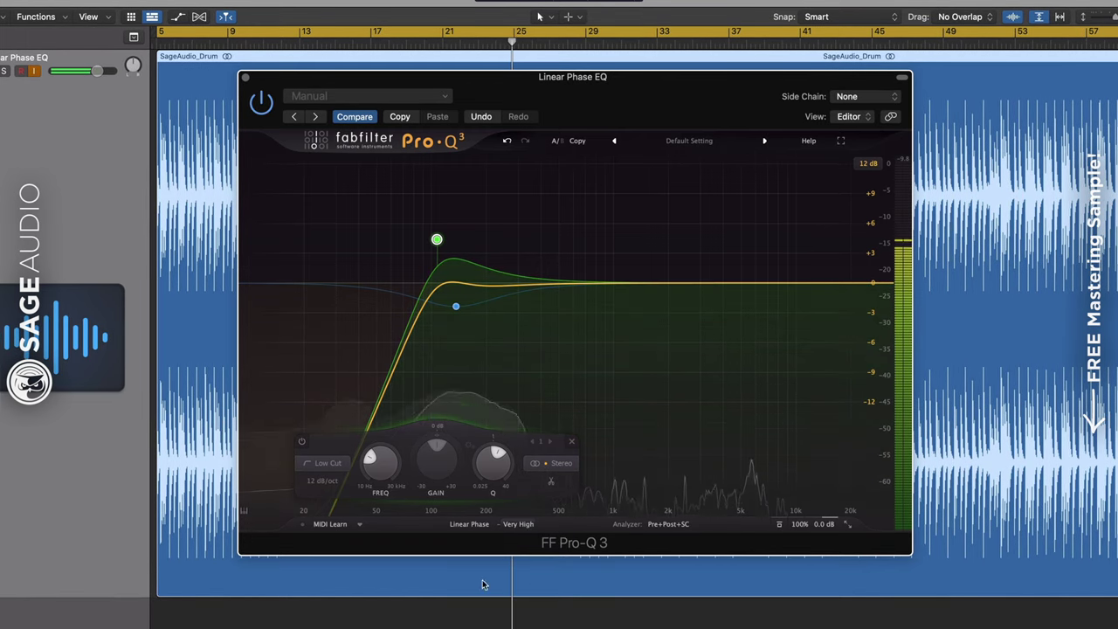
left_click(515, 525)
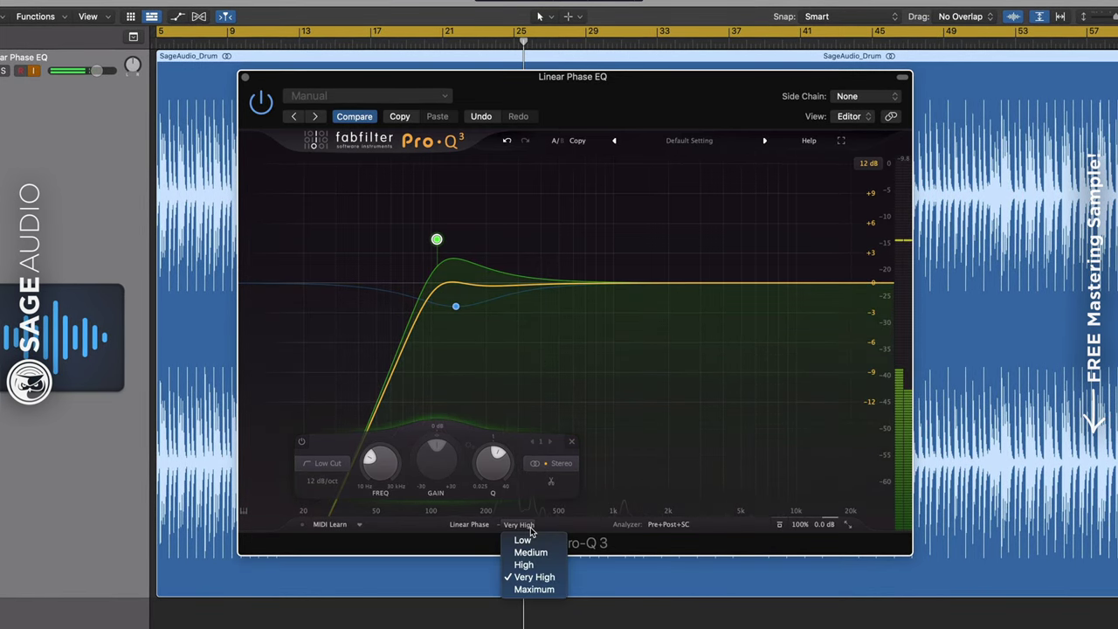
left_click(535, 589)
Raise the low cut to about 154 Hz, tame its resonant bump, and keep quality at Max
left_click_drag(434, 245, 466, 248)
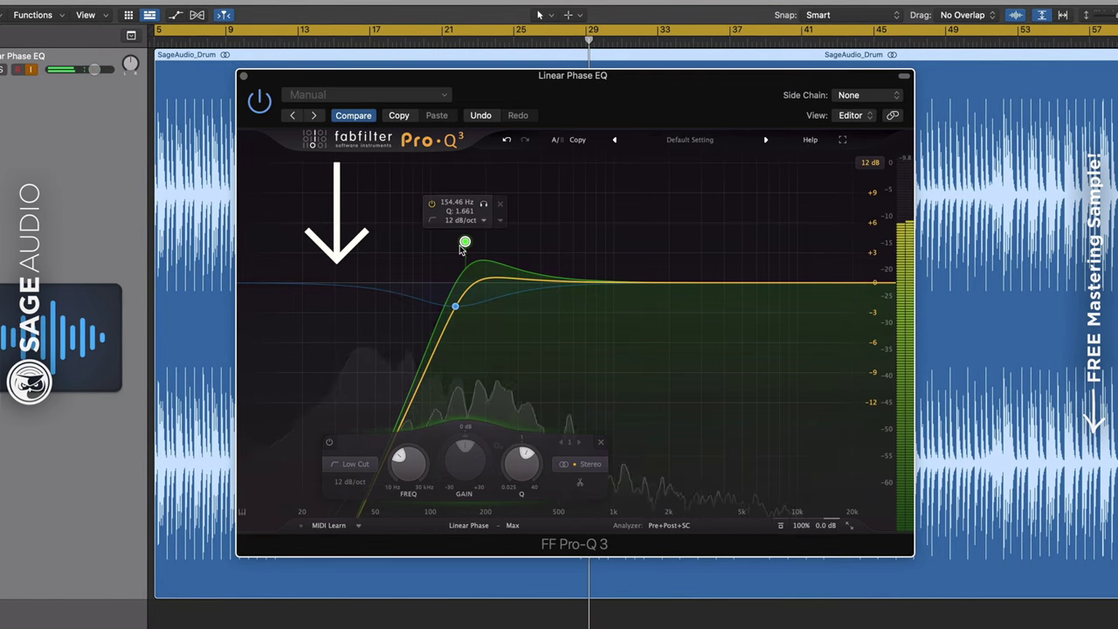
left_click_drag(464, 241, 359, 273)
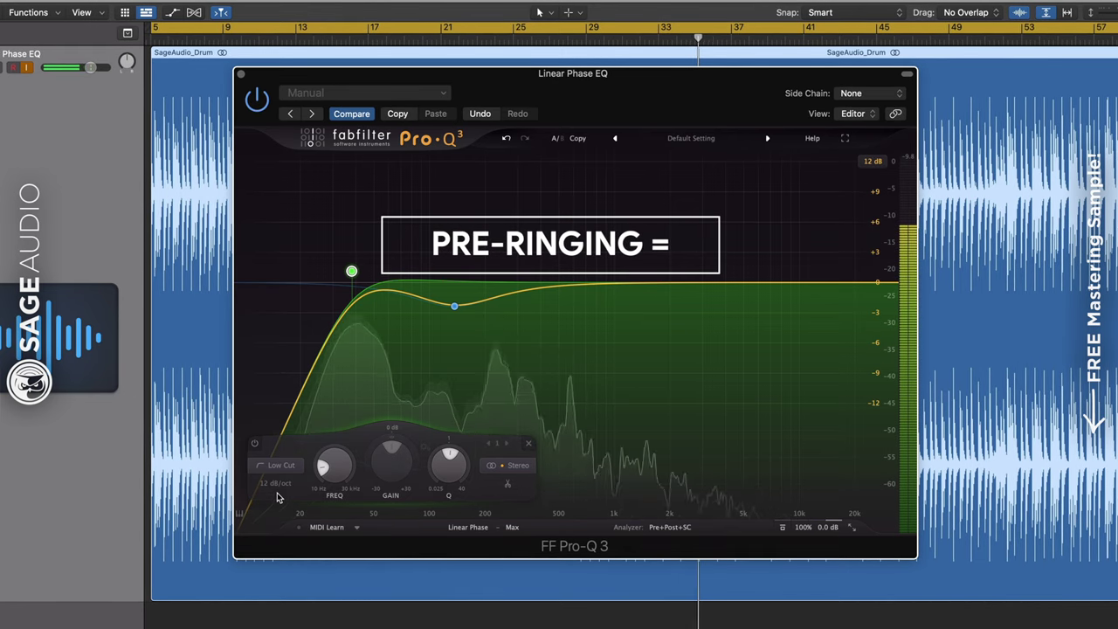
left_click(514, 528)
left_click(531, 592)
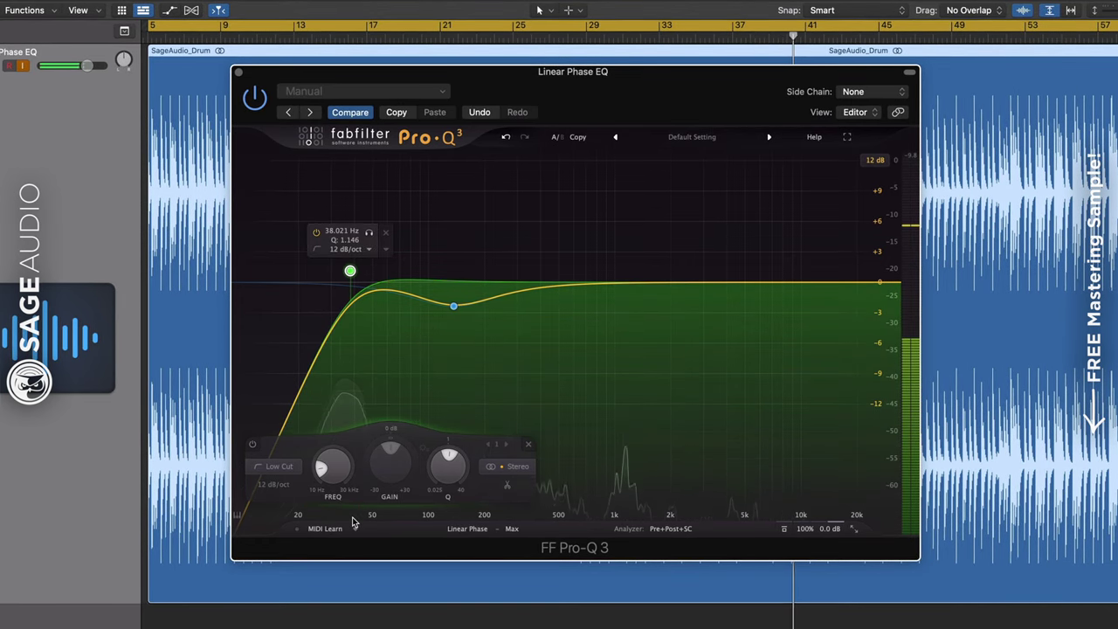
Set the low cut to about 99 Hz, reduce the bell cut to -0.6 dB, then lower the low cut to 26 Hz
left_click_drag(349, 271, 324, 252)
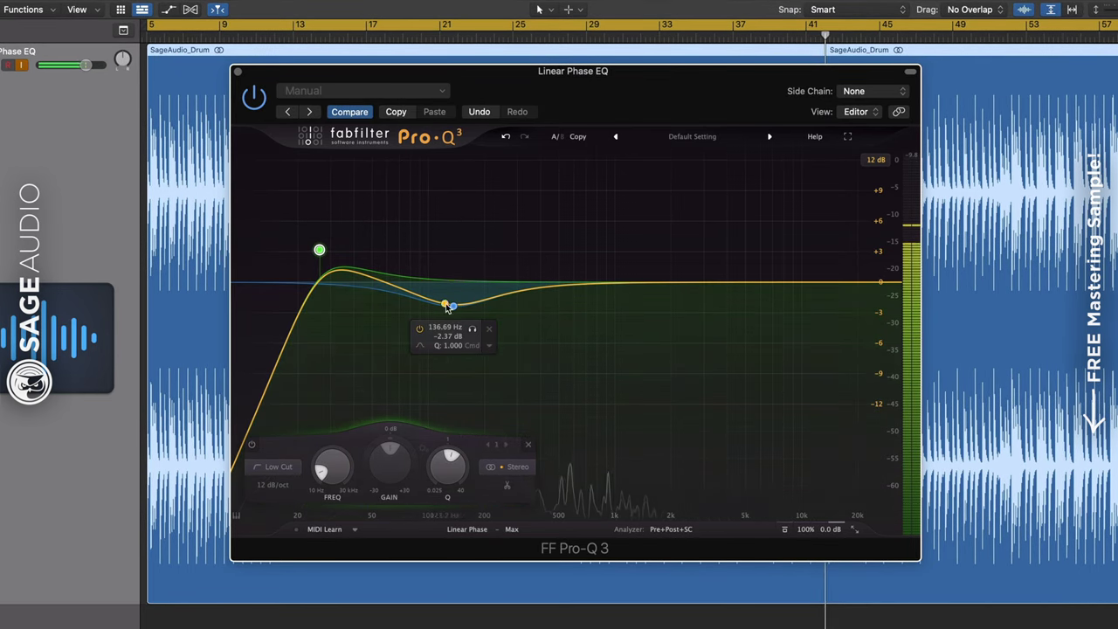
left_click_drag(453, 305, 461, 288)
left_click_drag(320, 251, 320, 265)
Try linear phase quality Very High and High, then settle on Maximum
left_click(511, 529)
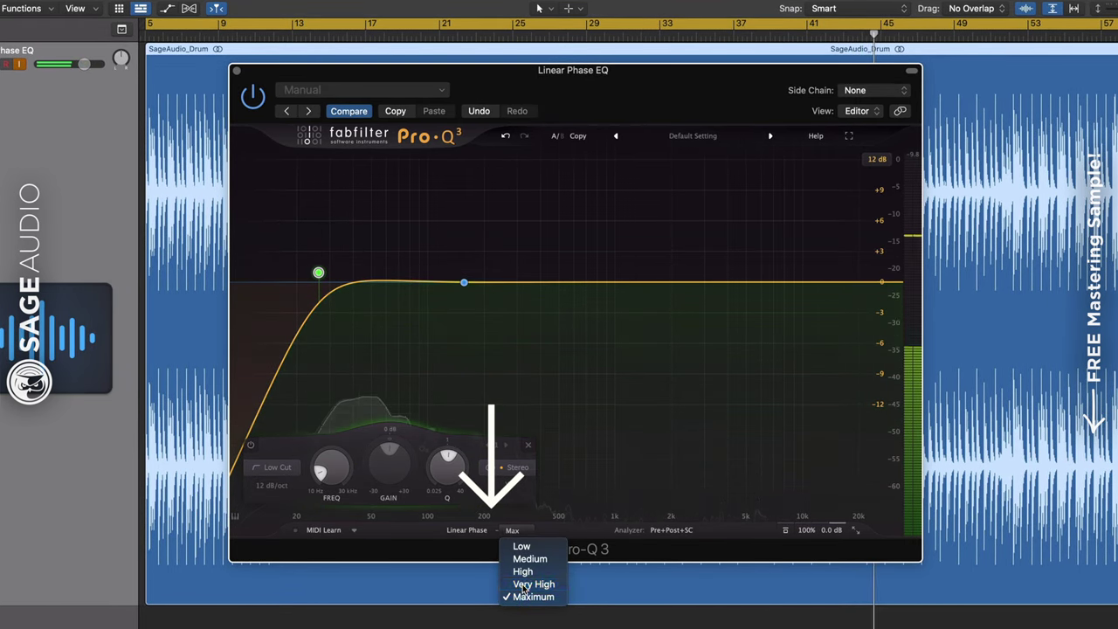
left_click(529, 583)
left_click(515, 530)
left_click(515, 530)
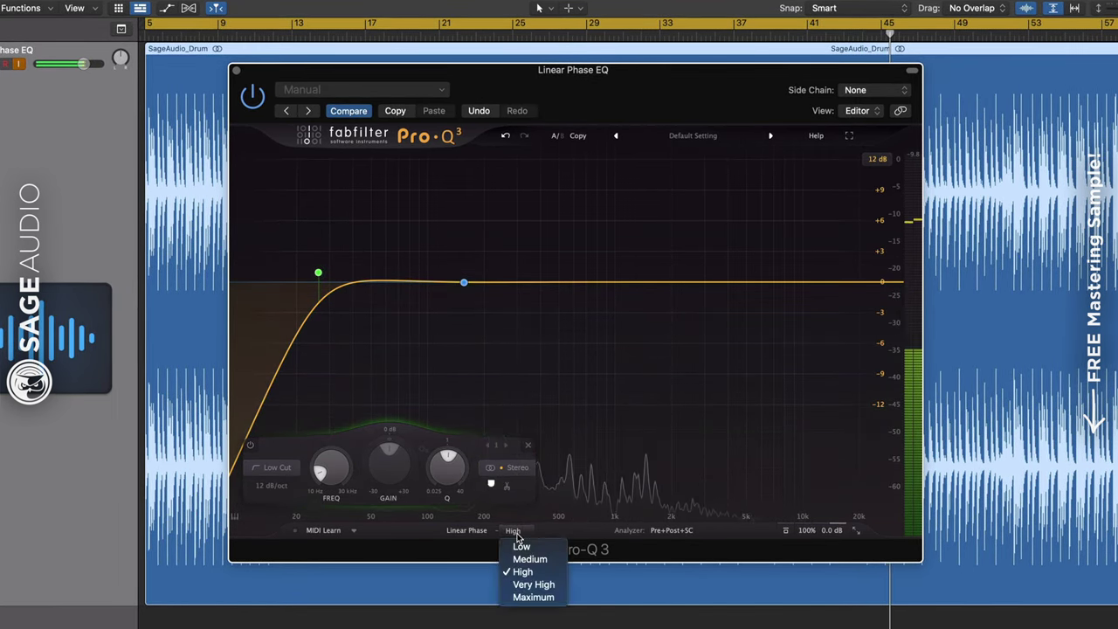
left_click(533, 596)
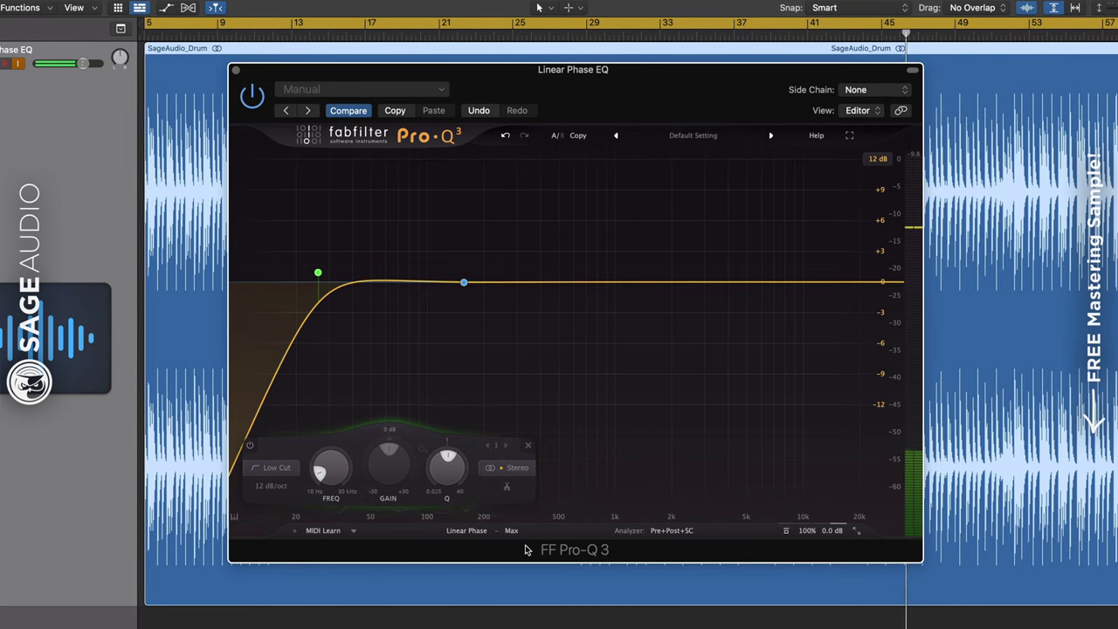
Switch the EQ to Zero Latency, then back to Linear Phase
left_click(466, 530)
left_click(480, 544)
left_click(486, 531)
left_click(481, 572)
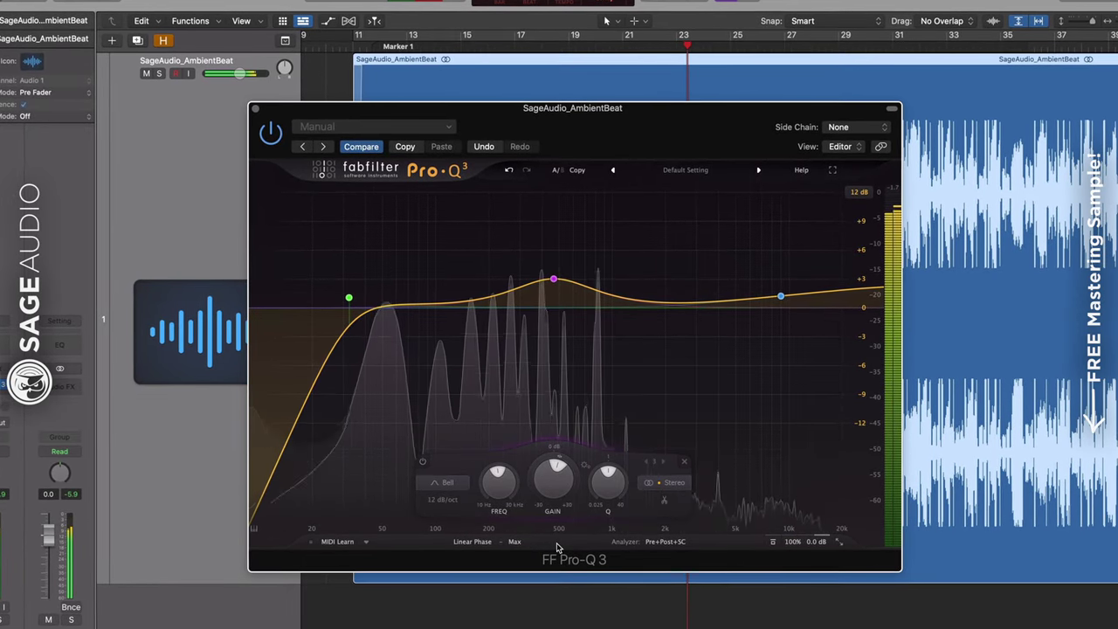
Select the low-cut band and solo it repeatedly to audition it, opening the processing-mode choices
left_click(349, 299)
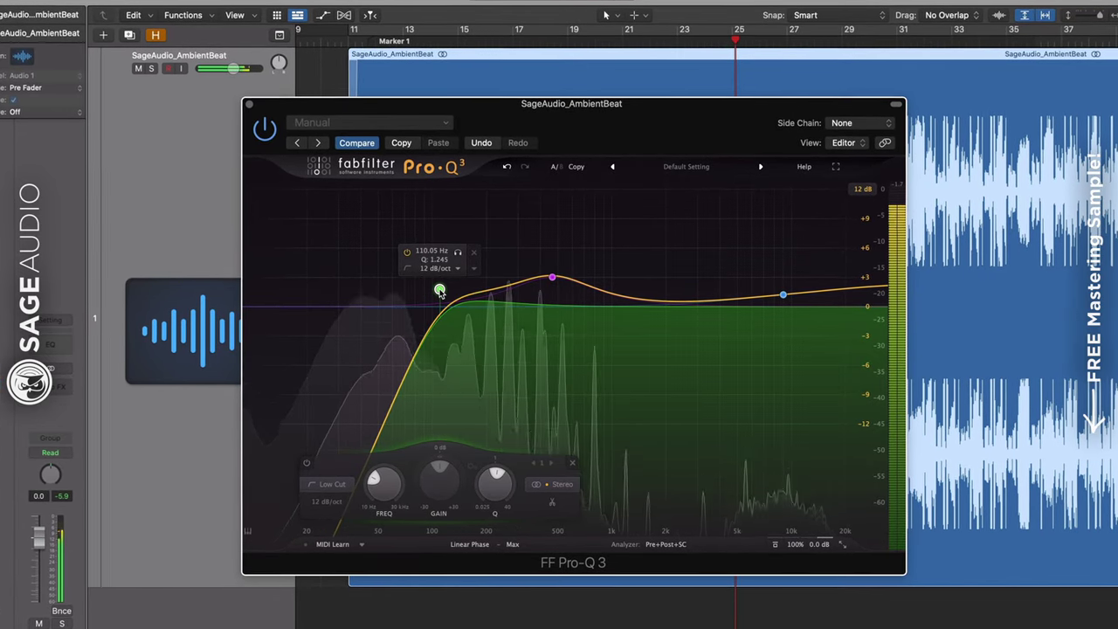
left_click(457, 253)
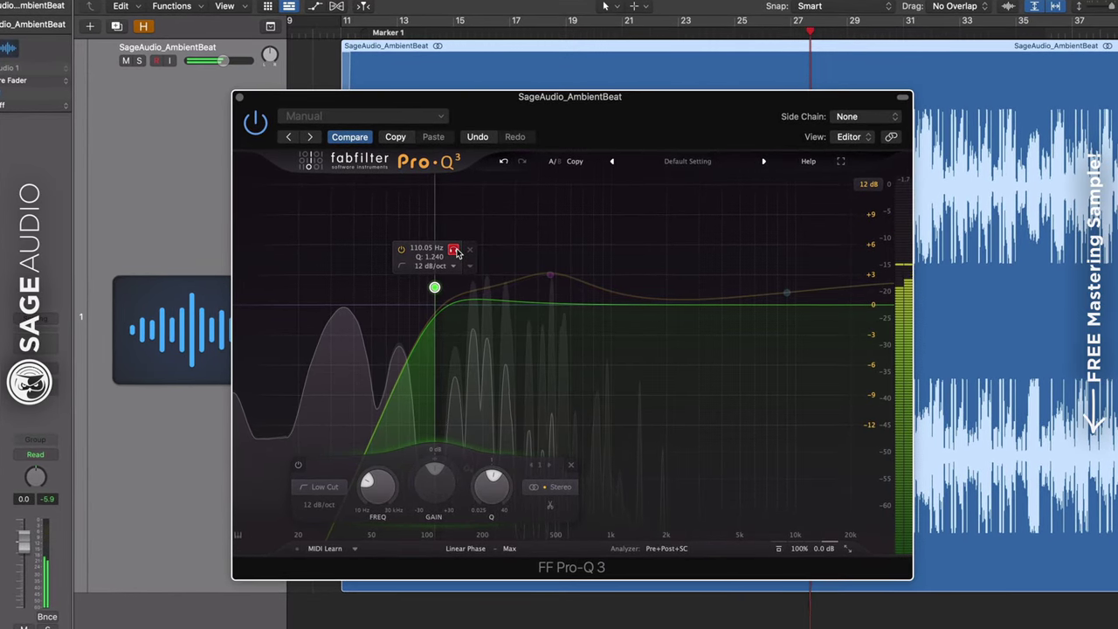
left_click(455, 253)
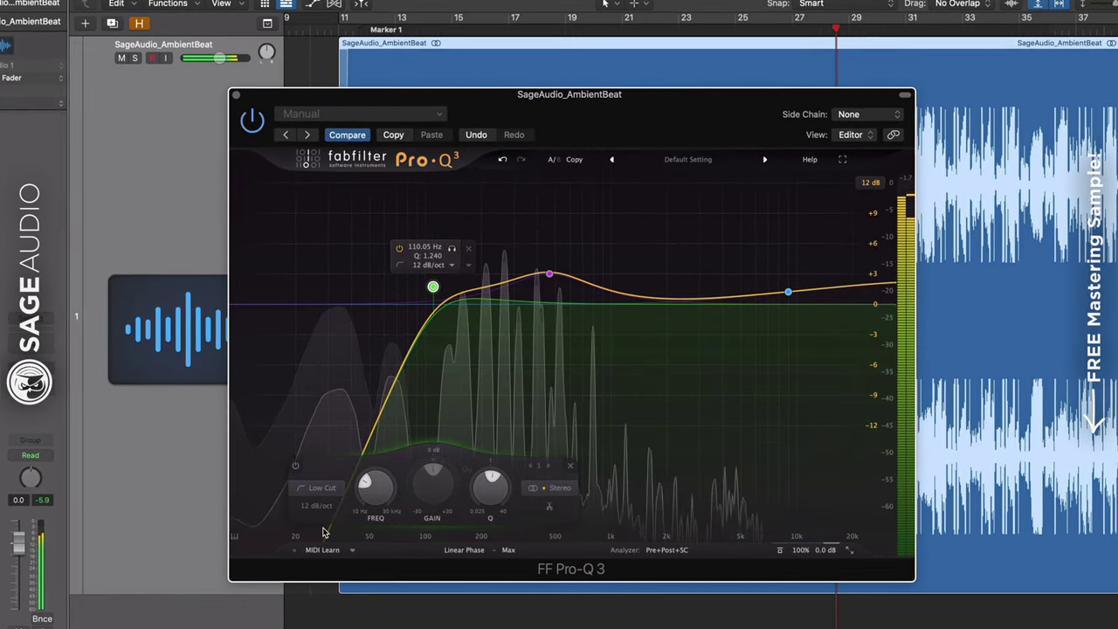
left_click(480, 548)
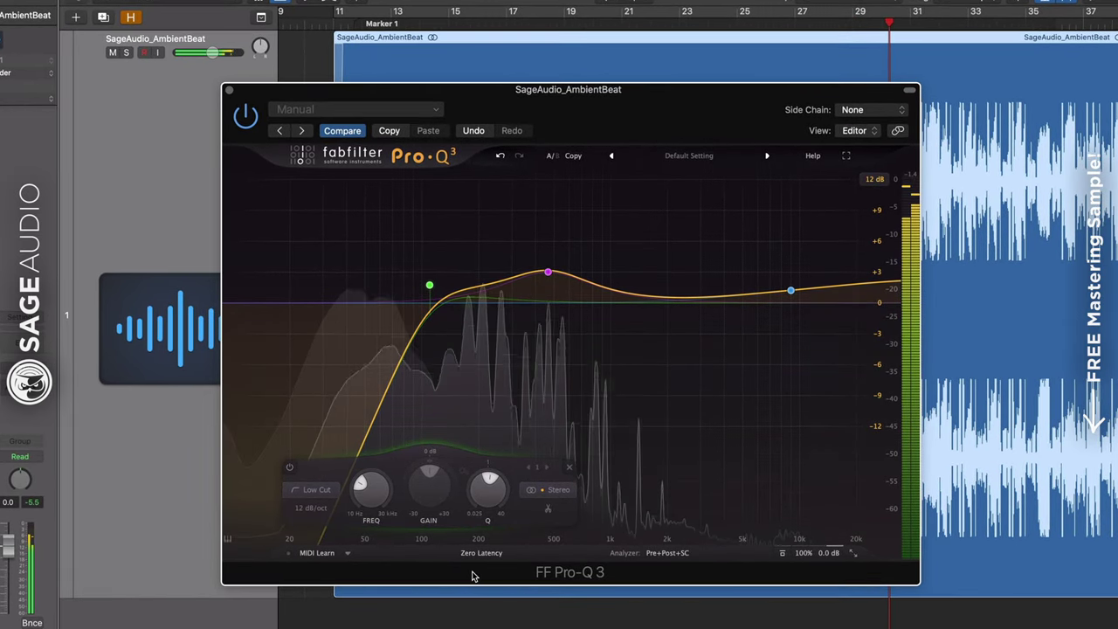
left_click(447, 247)
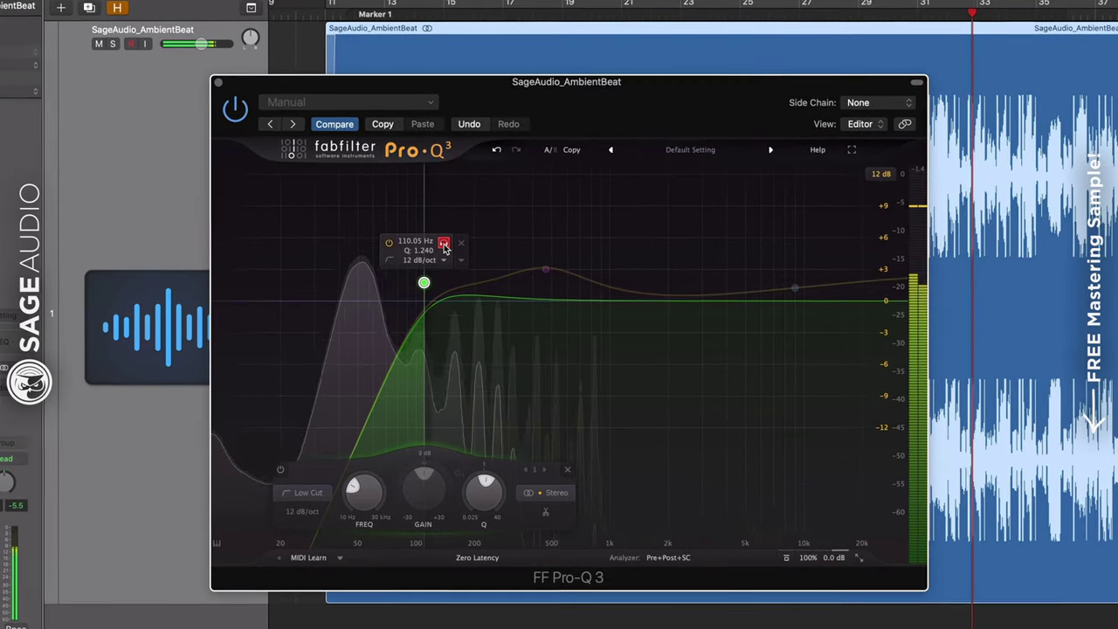
left_click(444, 245)
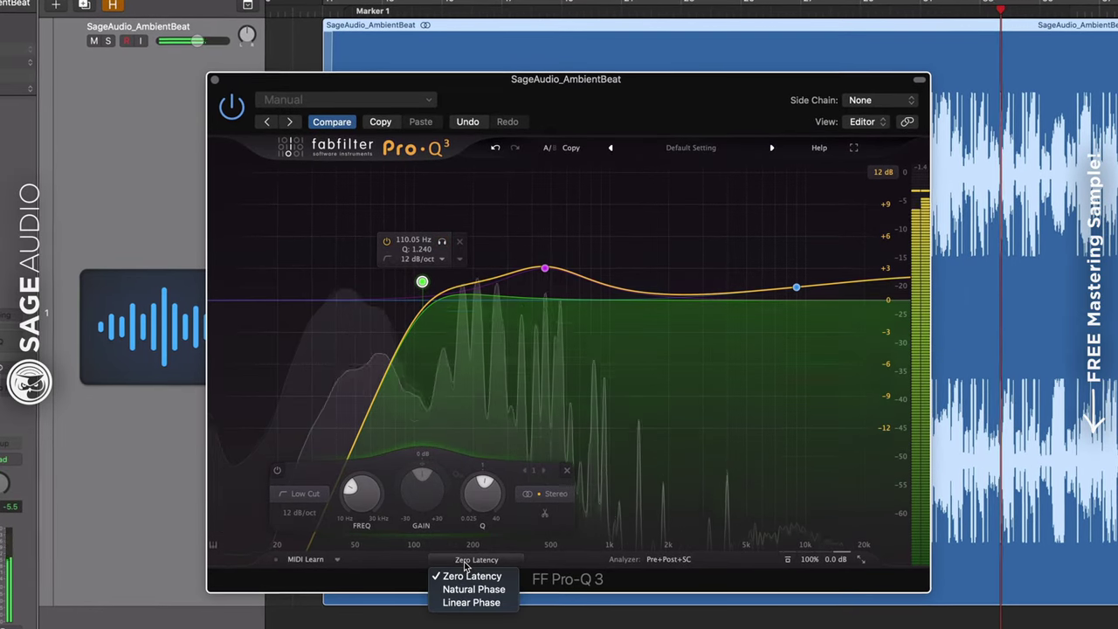
Switch to Linear Phase, audition the low cut, lower it to about 36 Hz, and bypass the EQ
left_click(462, 608)
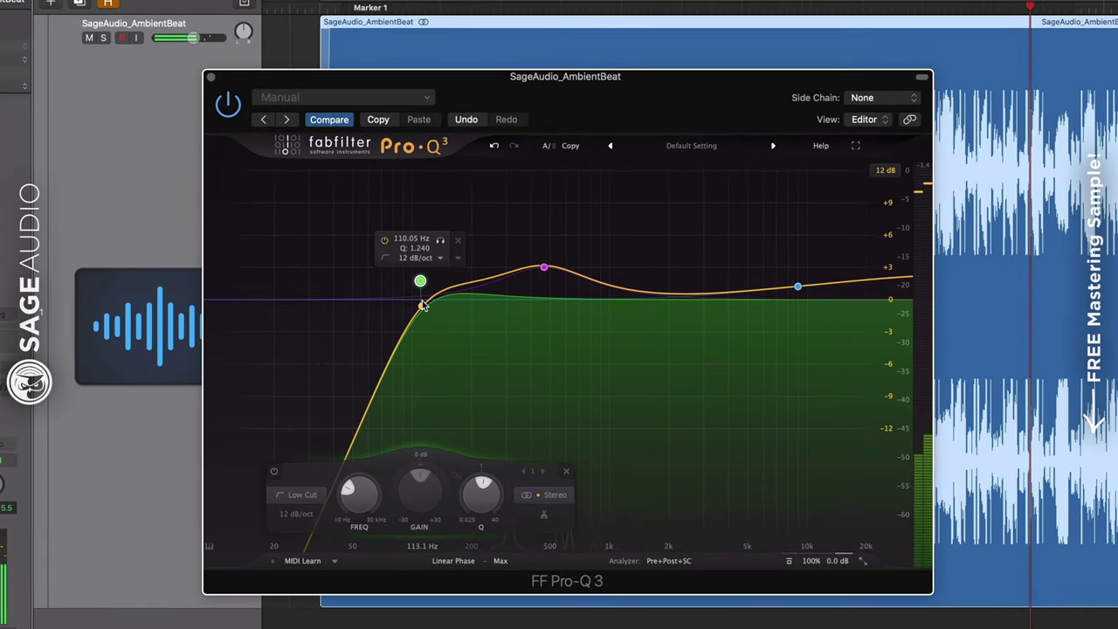
left_click(438, 241)
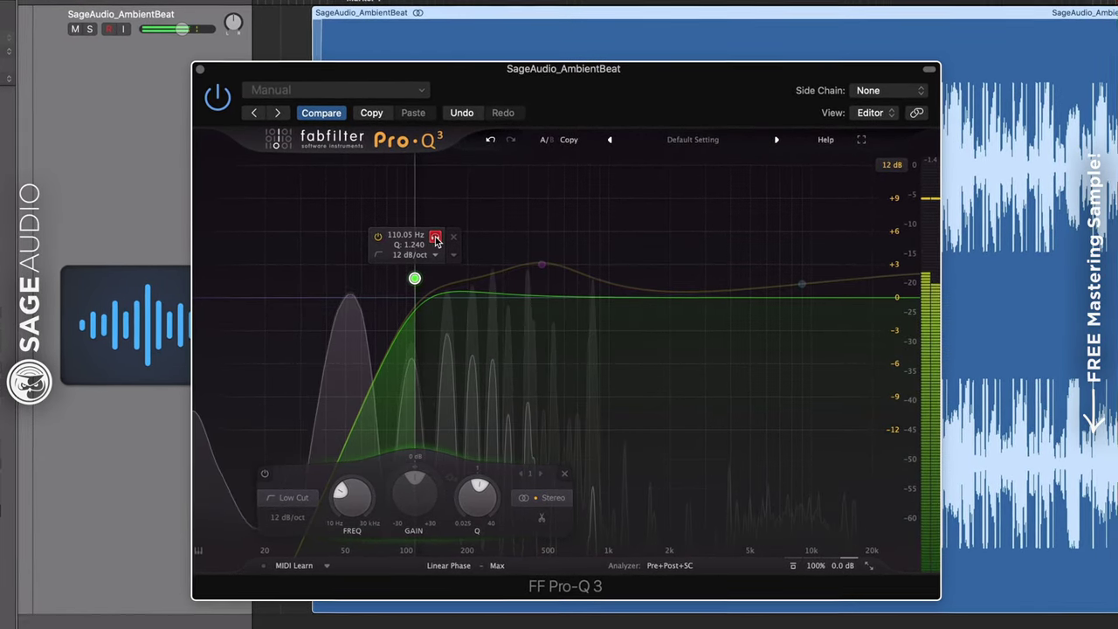
left_click(436, 240)
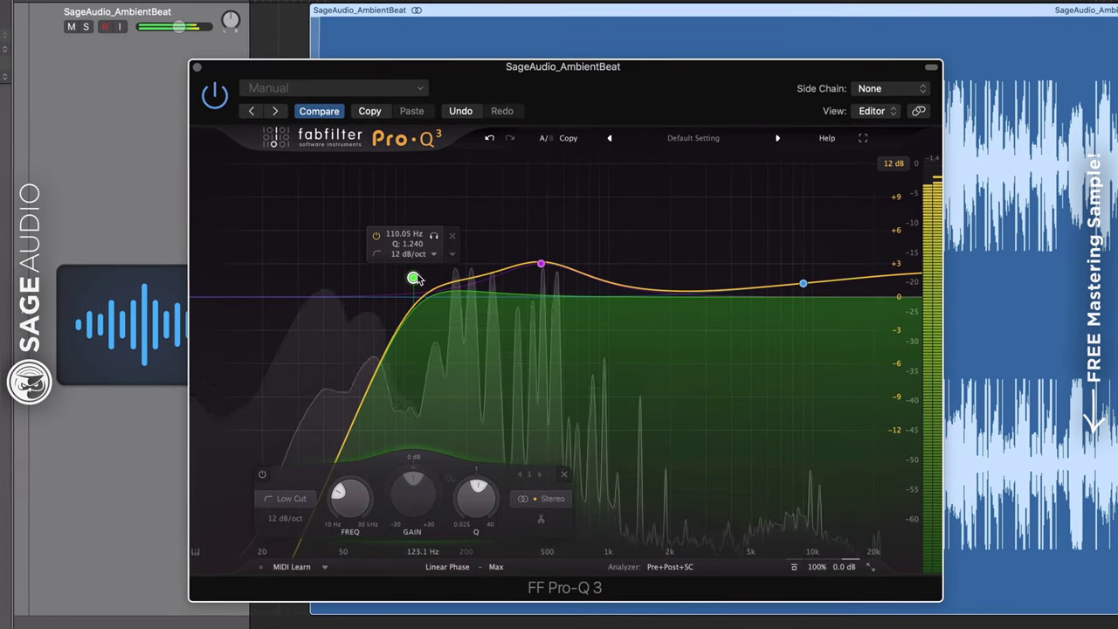
left_click_drag(418, 274, 357, 275)
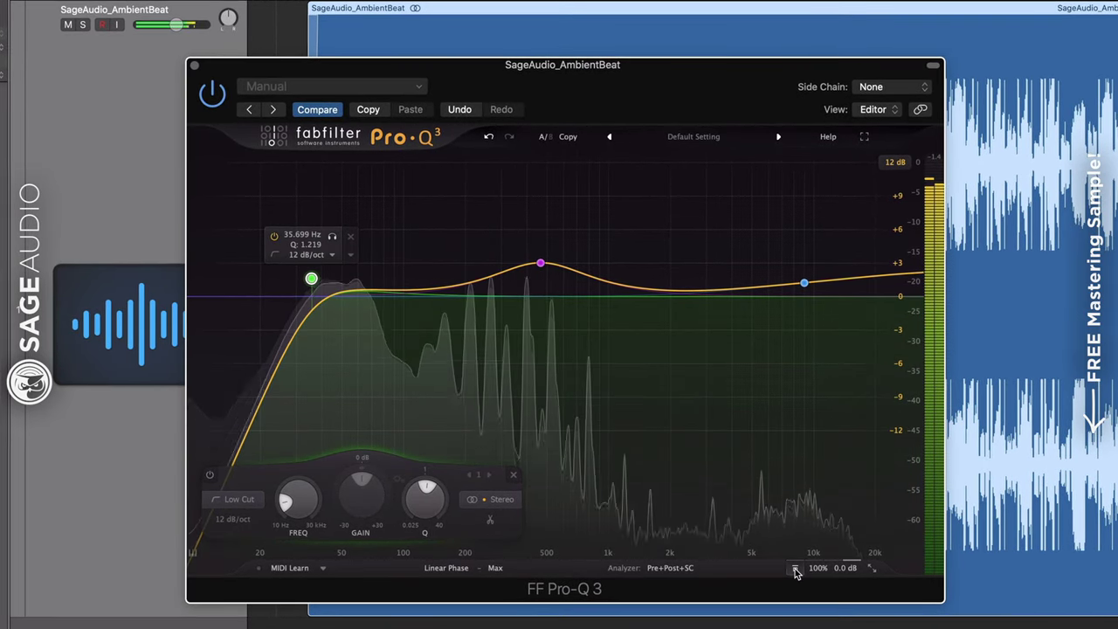
left_click(795, 569)
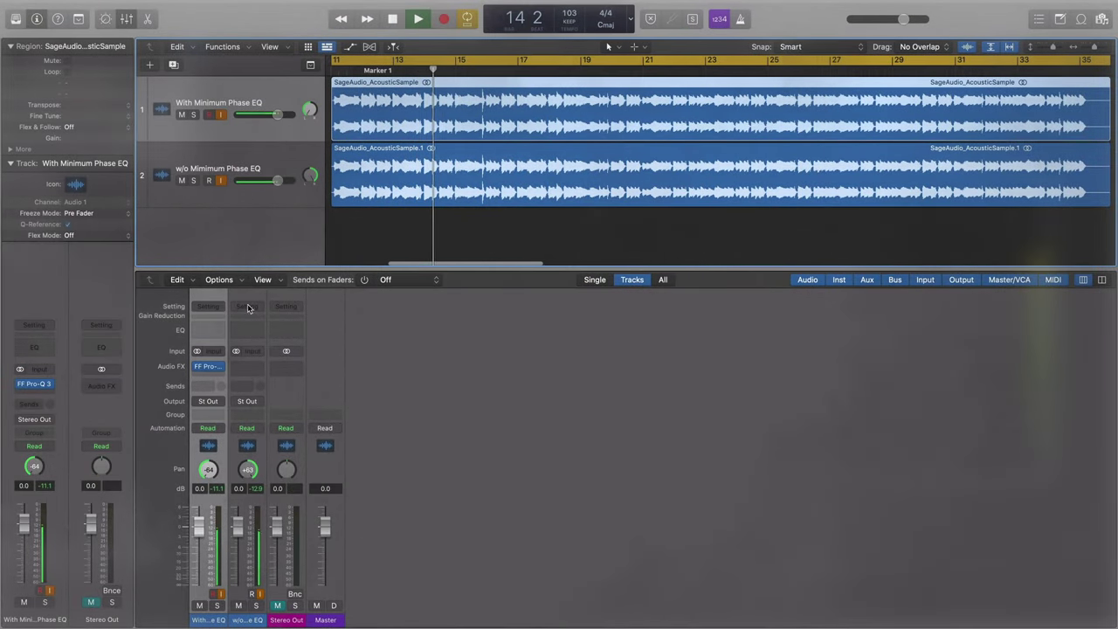
Briefly view the first track's Pro-Q 3, pan the second track from +63 and undo, nudge its region later
left_click(210, 367)
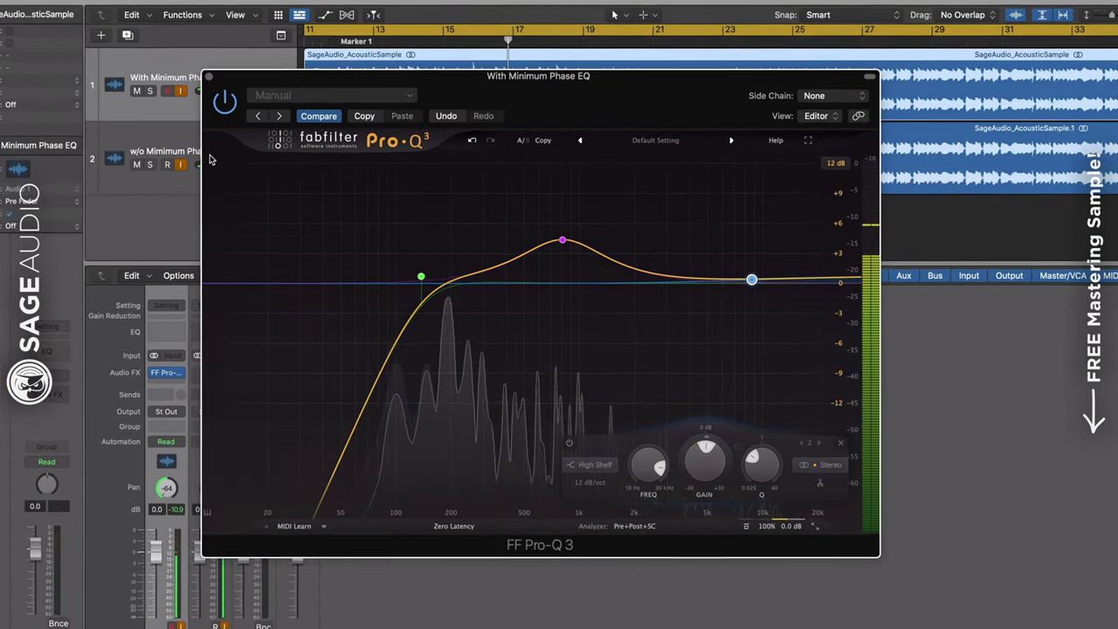
left_click(212, 79)
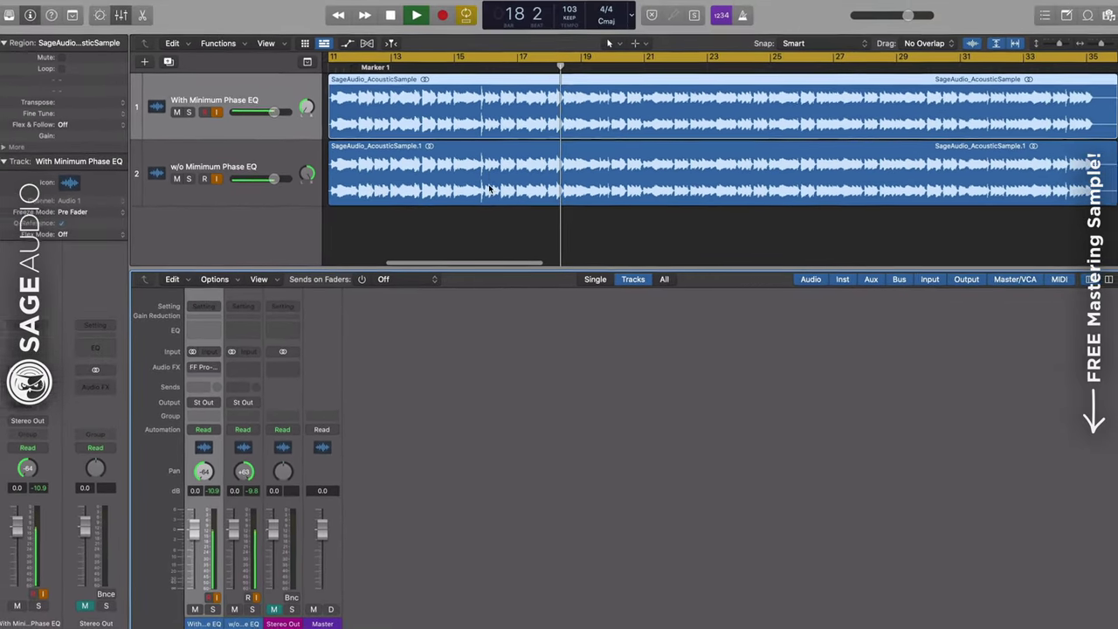
left_click(472, 156)
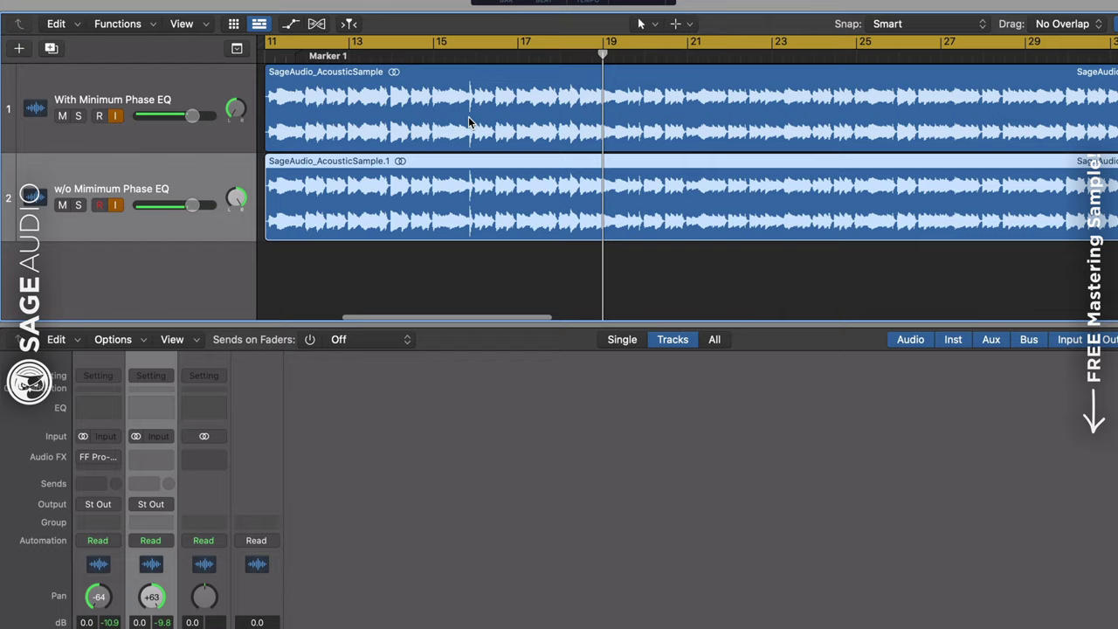
left_click(469, 122)
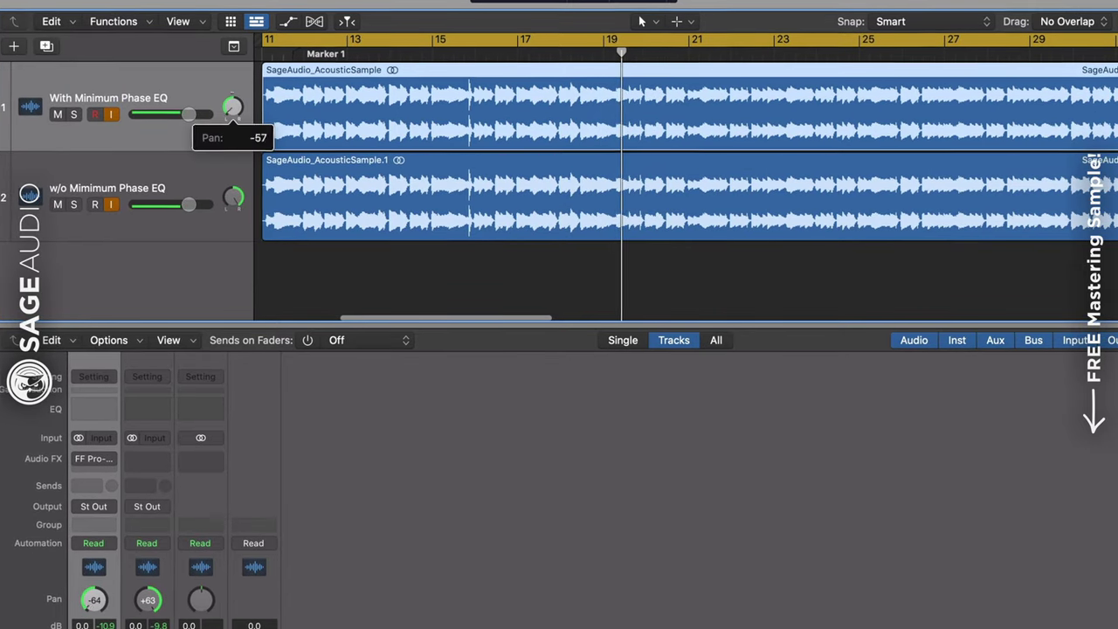
left_click_drag(235, 198, 236, 198)
left_click(461, 145)
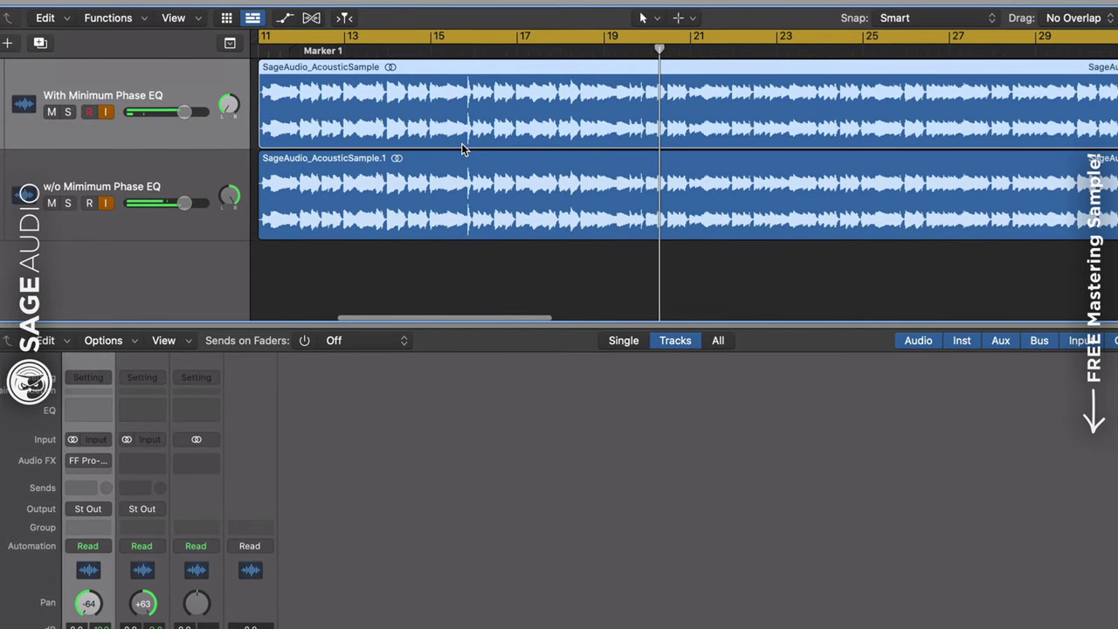
key("super+Right")
key("super+Right")
key("super+Right")
key("super+Right")
left_click_drag(501, 199, 520, 203)
Pan the first track right, zoom out to bars 9–22, and open Pro-Q 3 on With Minimum Phase EQ
left_click(793, 116)
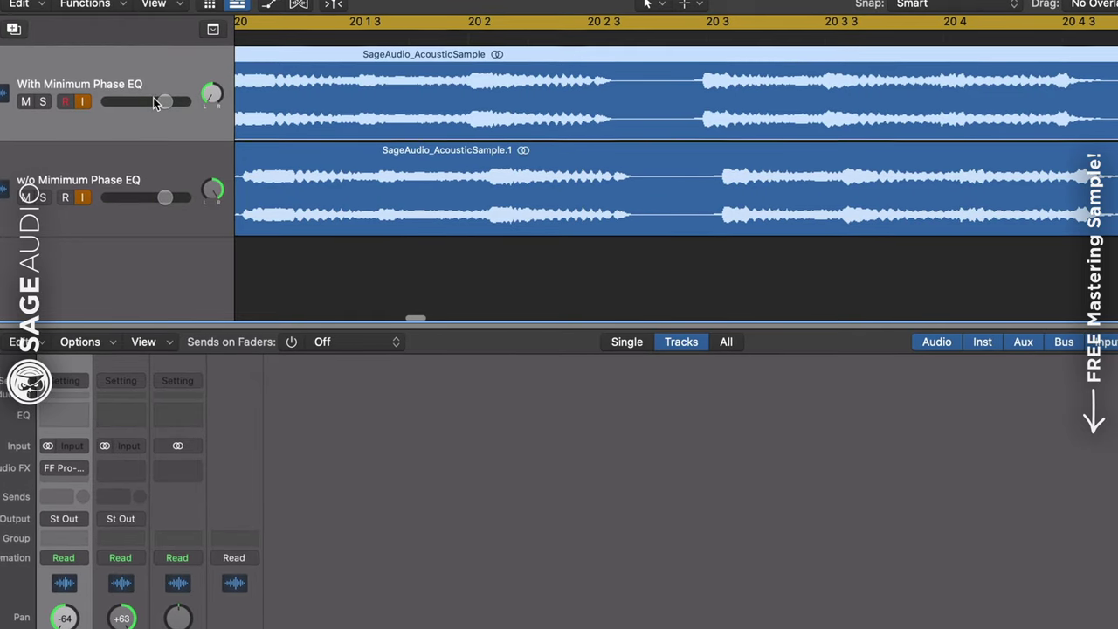
left_click_drag(213, 94, 213, 94)
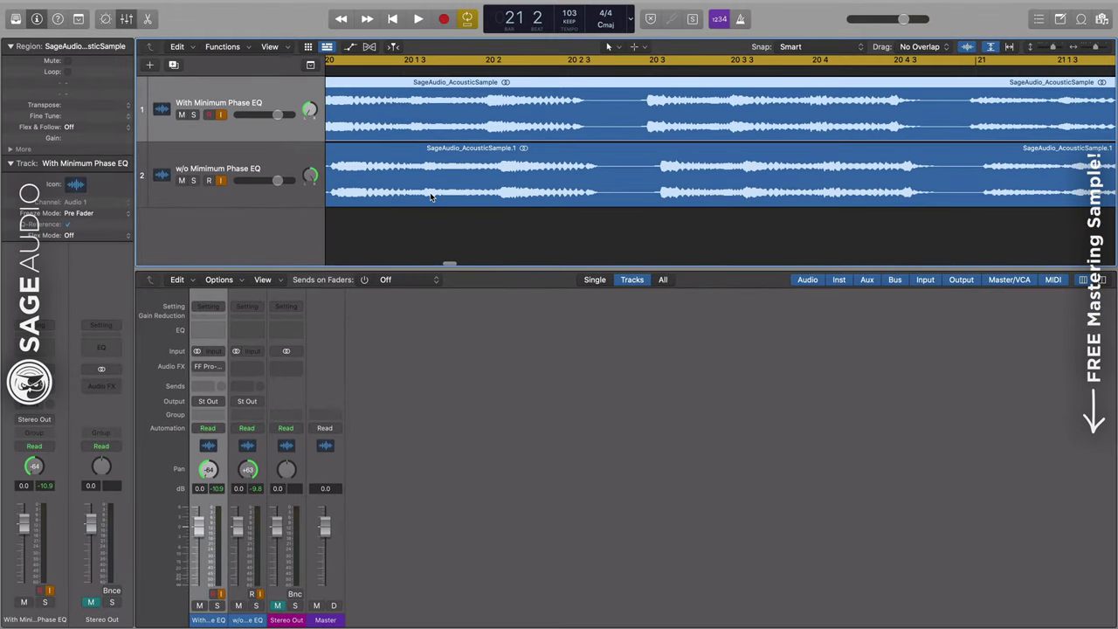
left_click(429, 196)
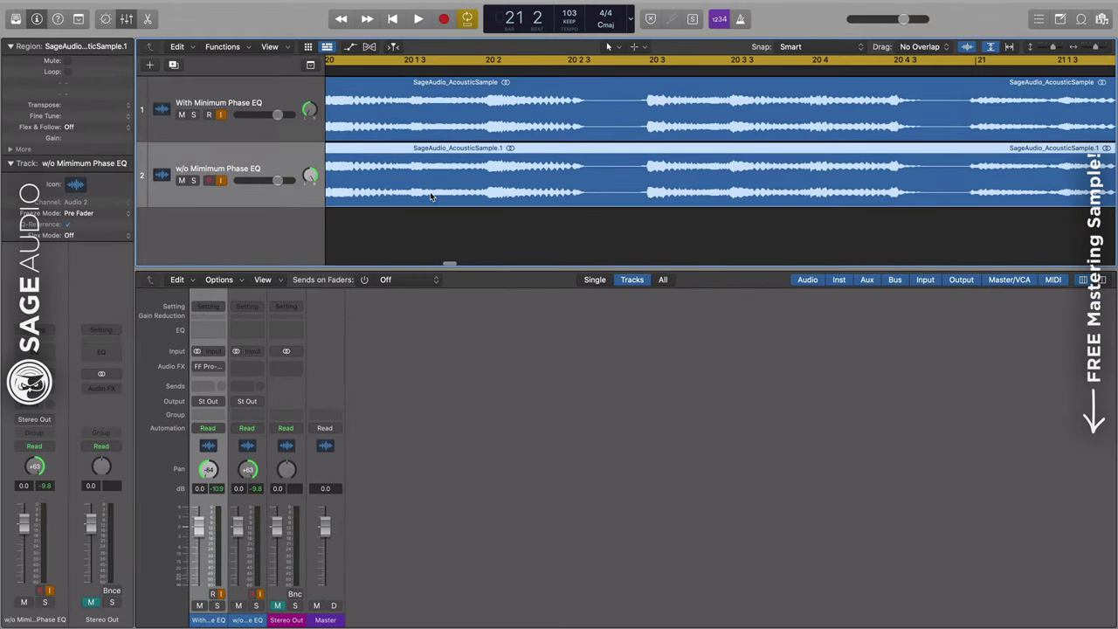
key("z")
left_click(575, 90)
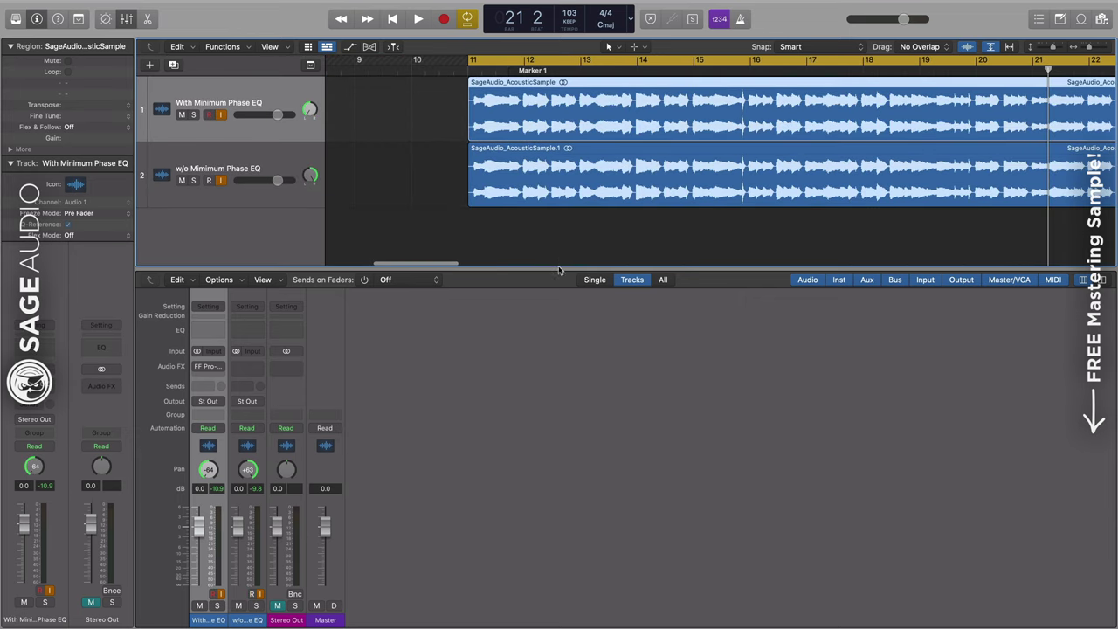
left_click(247, 325)
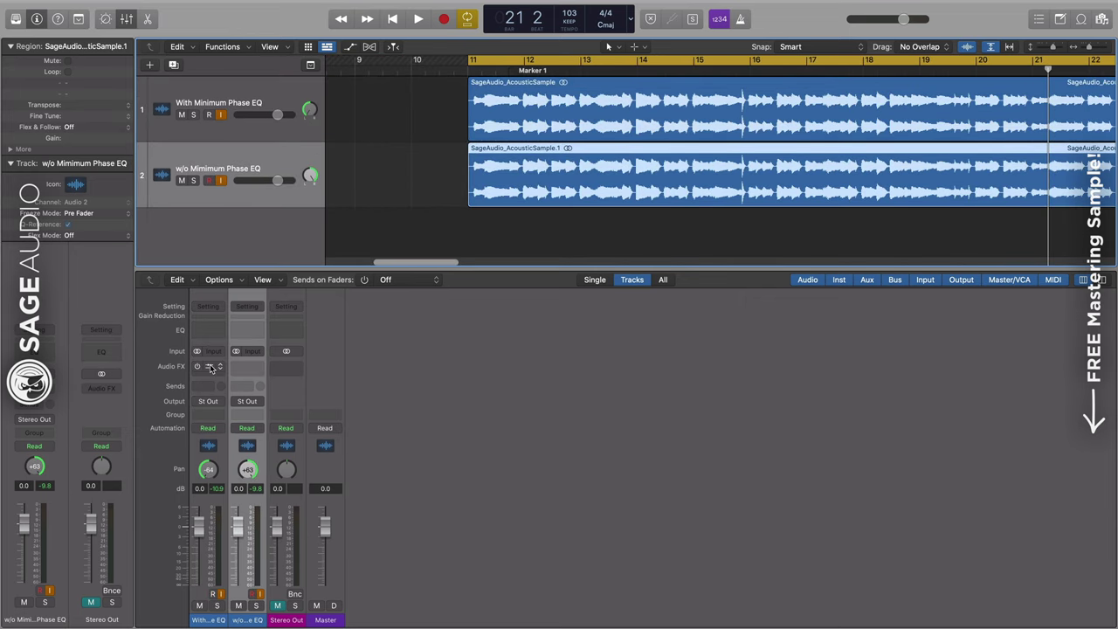
left_click(210, 367)
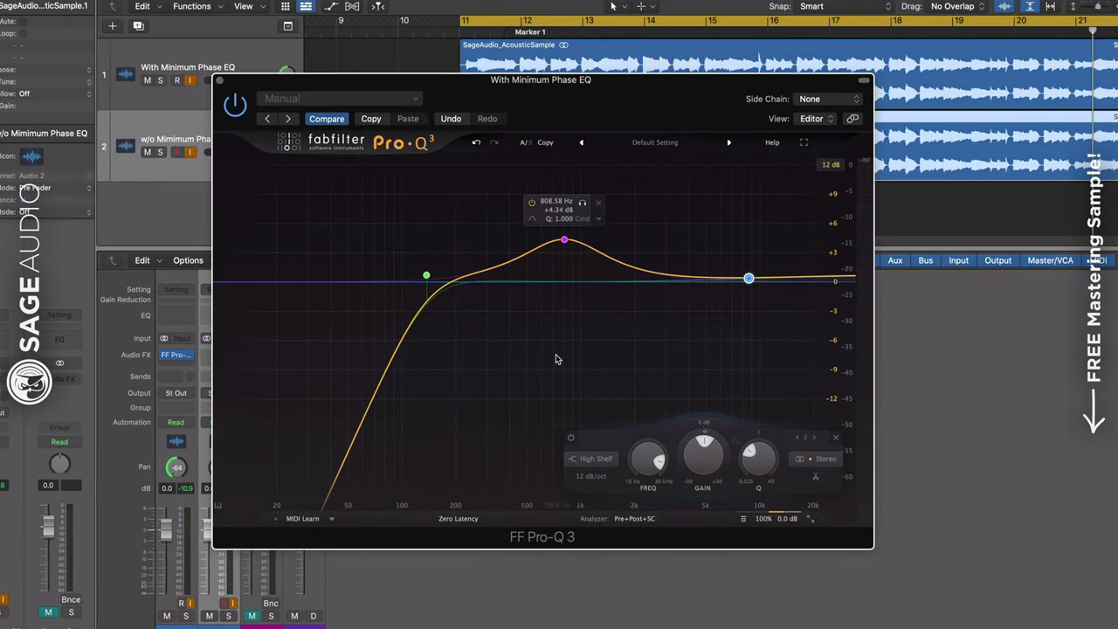
Play the acoustic track, move its mid bell to about 816 Hz and lower its gain
key("space")
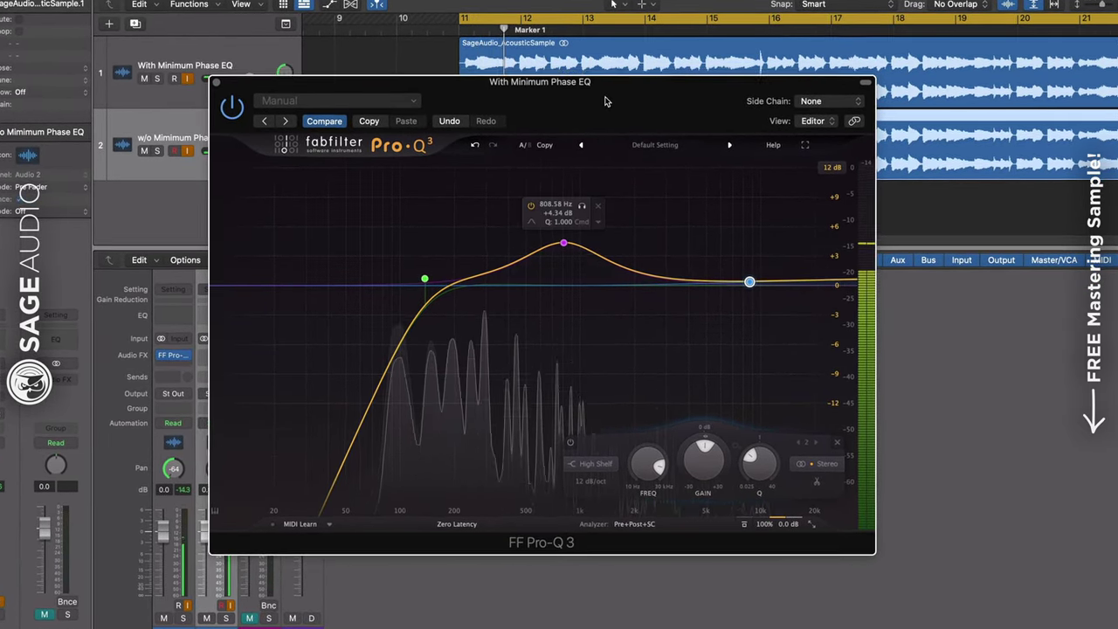
left_click(534, 70)
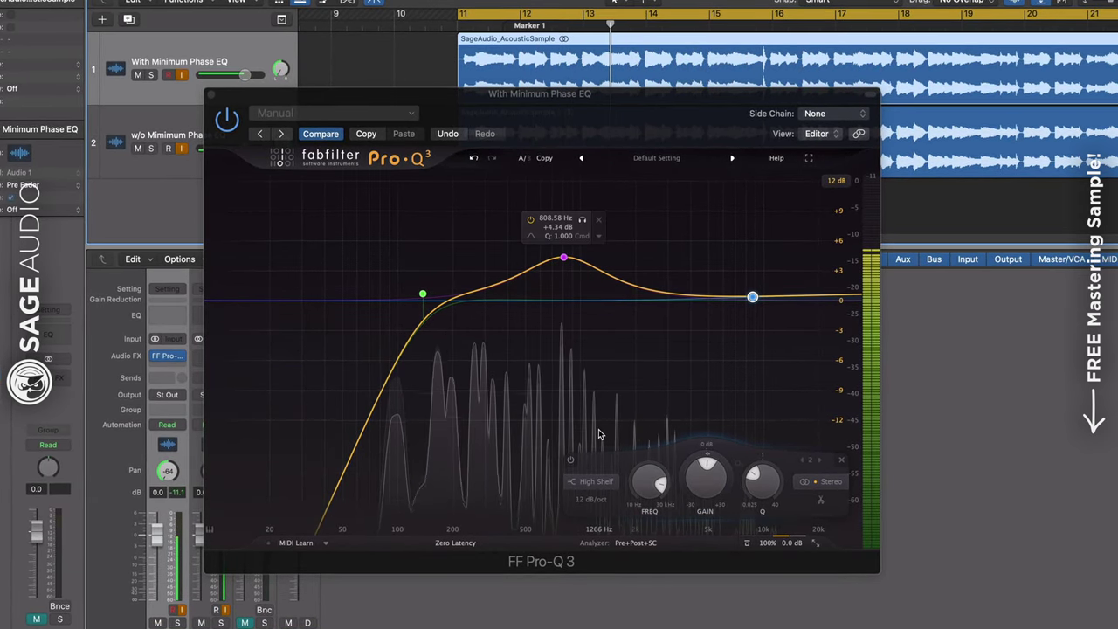
left_click_drag(565, 260, 565, 252)
left_click(754, 297)
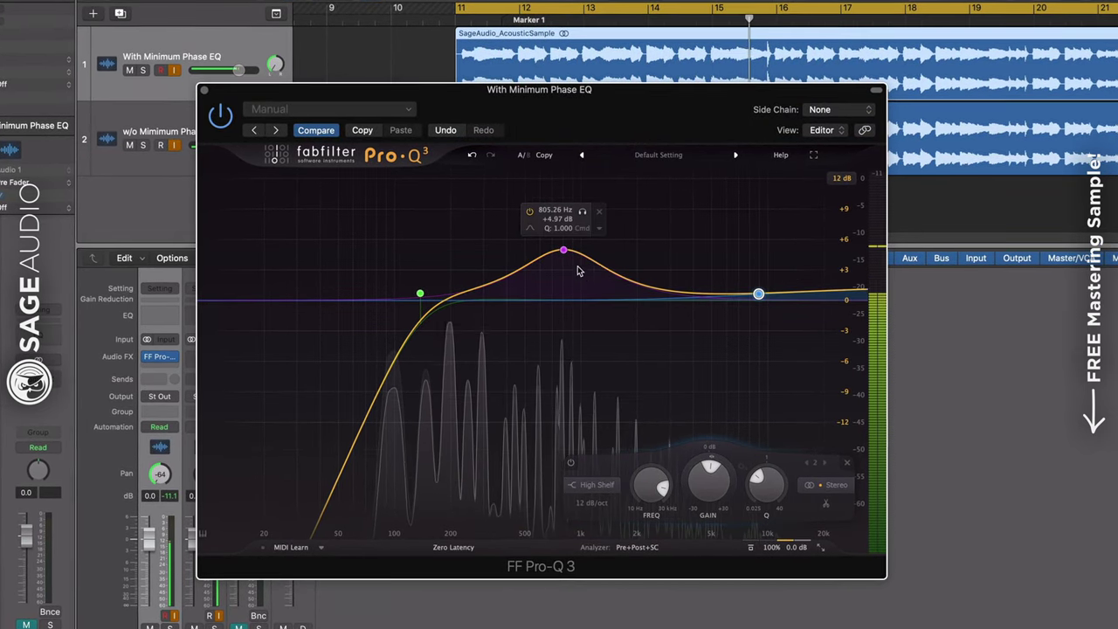
left_click_drag(564, 252, 567, 267)
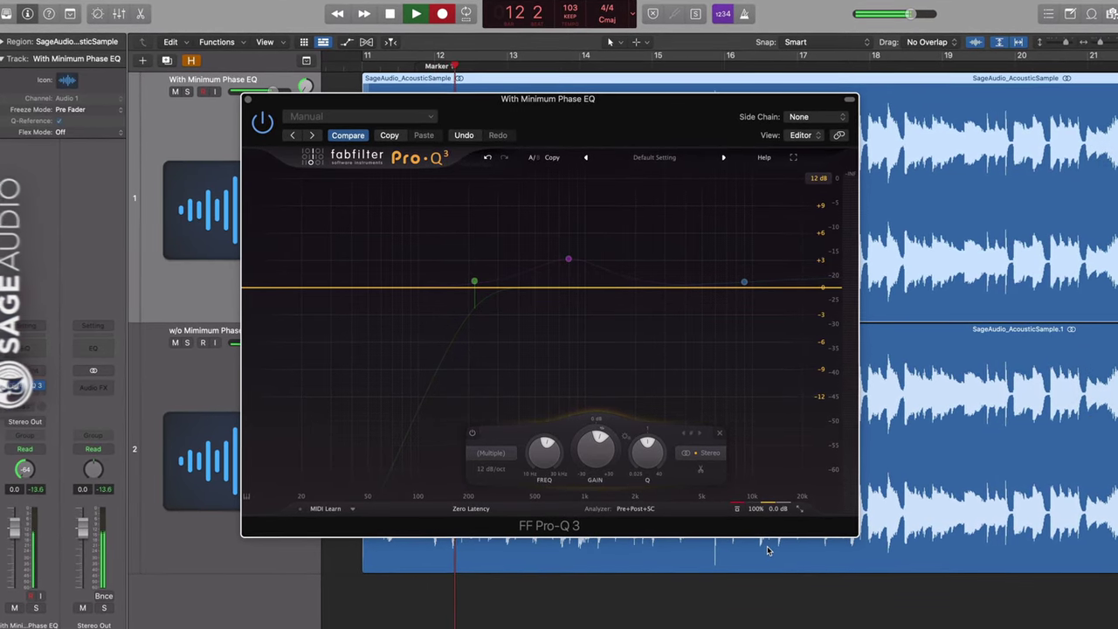
Delete the mid bell and high-shelf bands, toggling EQ bypass to compare the remaining low cut
left_click(740, 513)
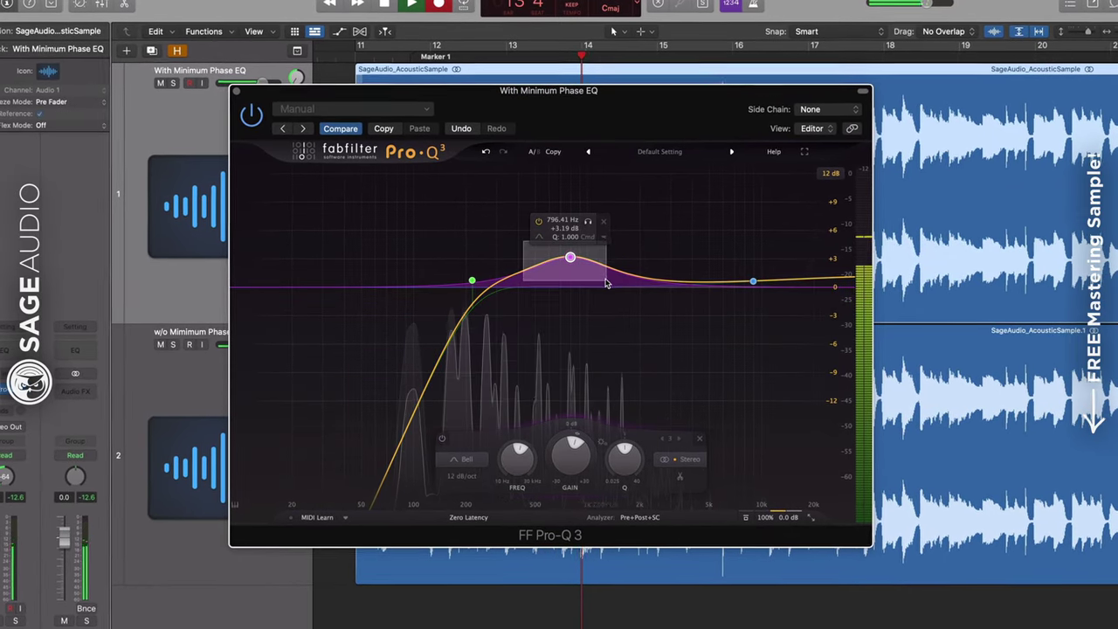
left_click(603, 222)
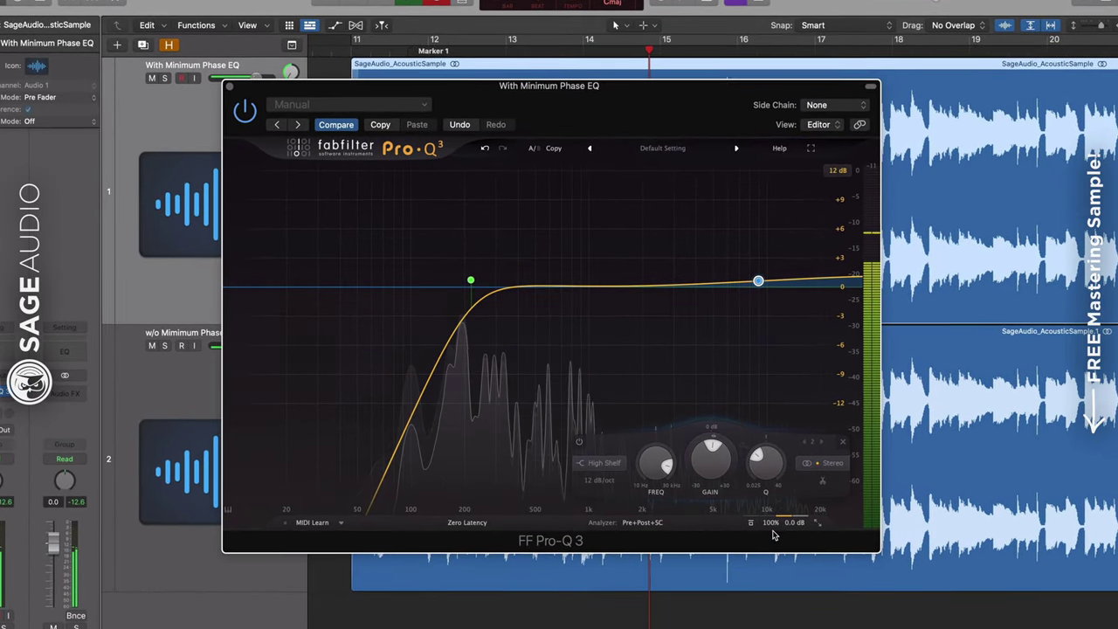
left_click(749, 520)
mouse_move(762, 280)
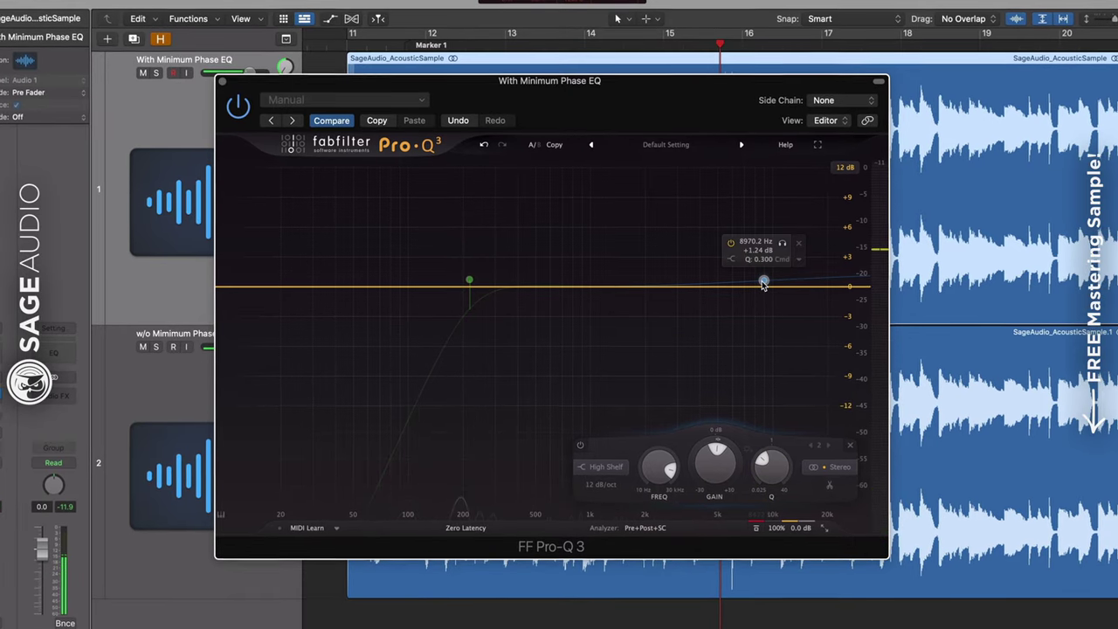
left_click(799, 244)
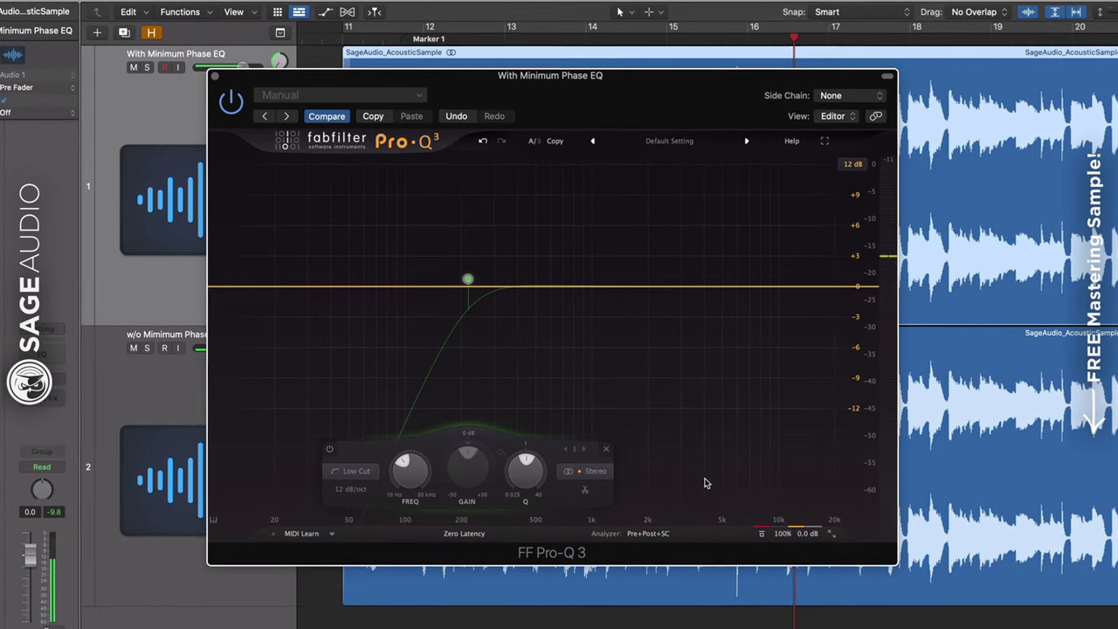
left_click(760, 531)
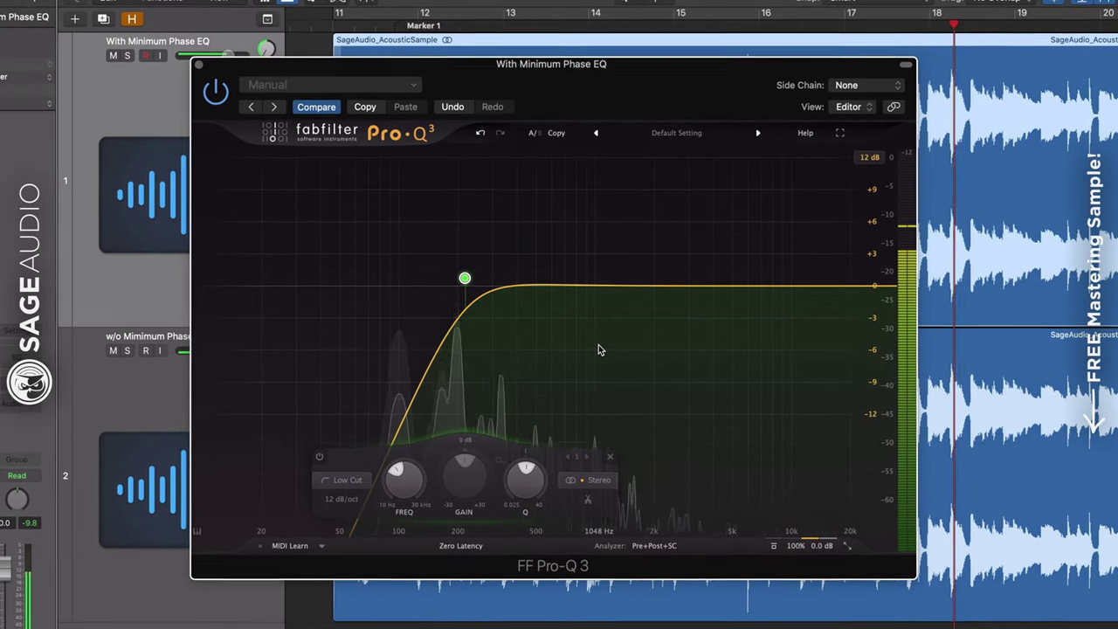
left_click(779, 551)
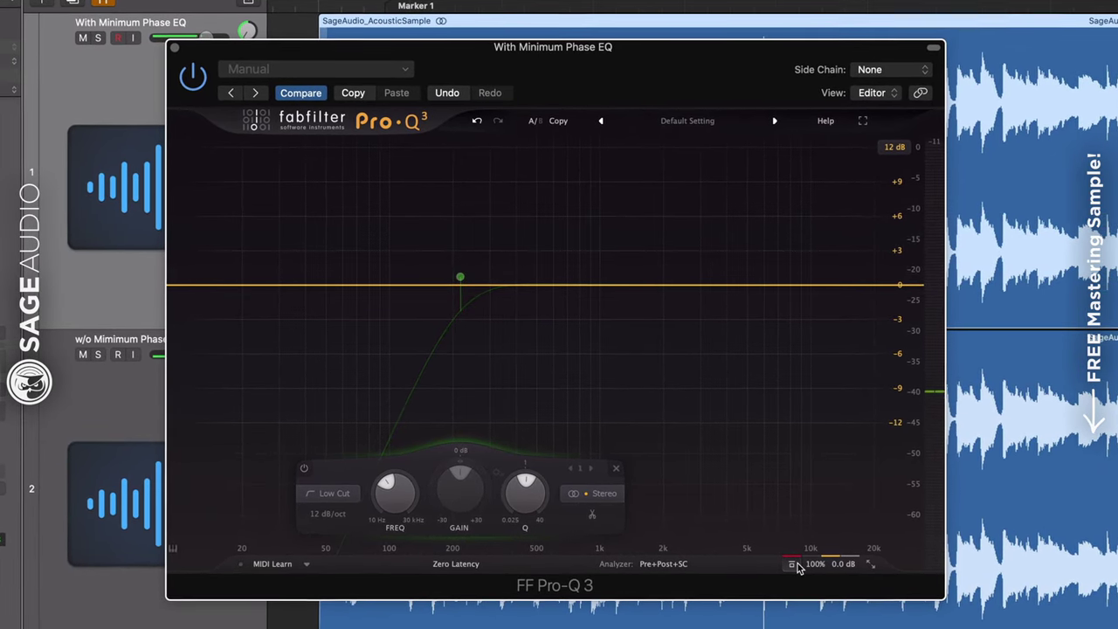
left_click(788, 561)
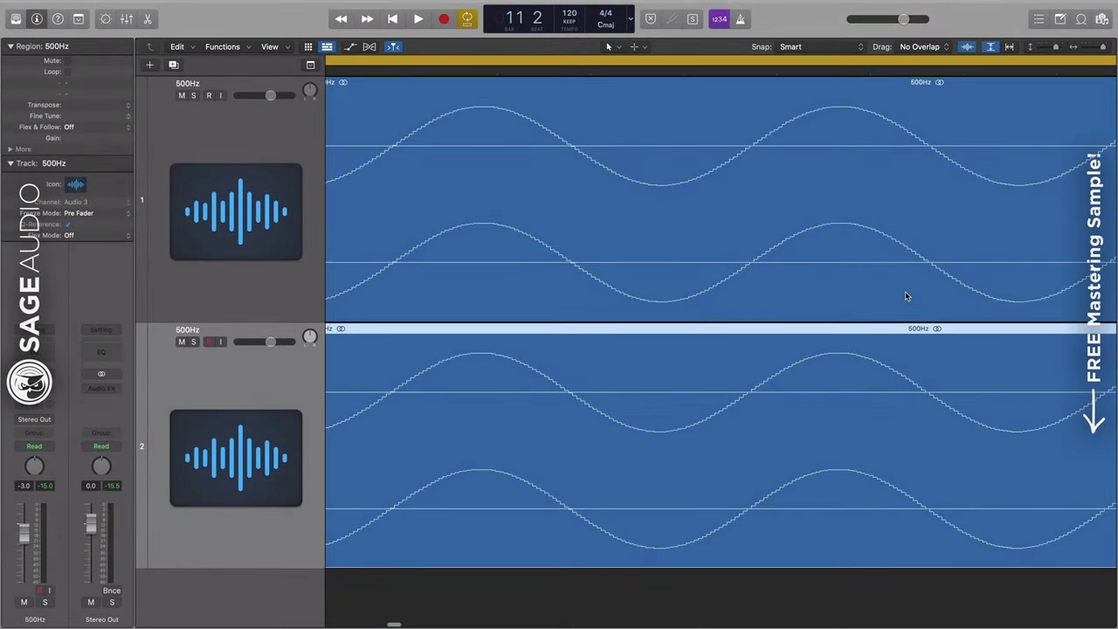
Bring the EQ Curve Analyzer with the 563 Hz, +4 dB bell in front of Pro-Q 3
scroll(905, 295, "right", 5)
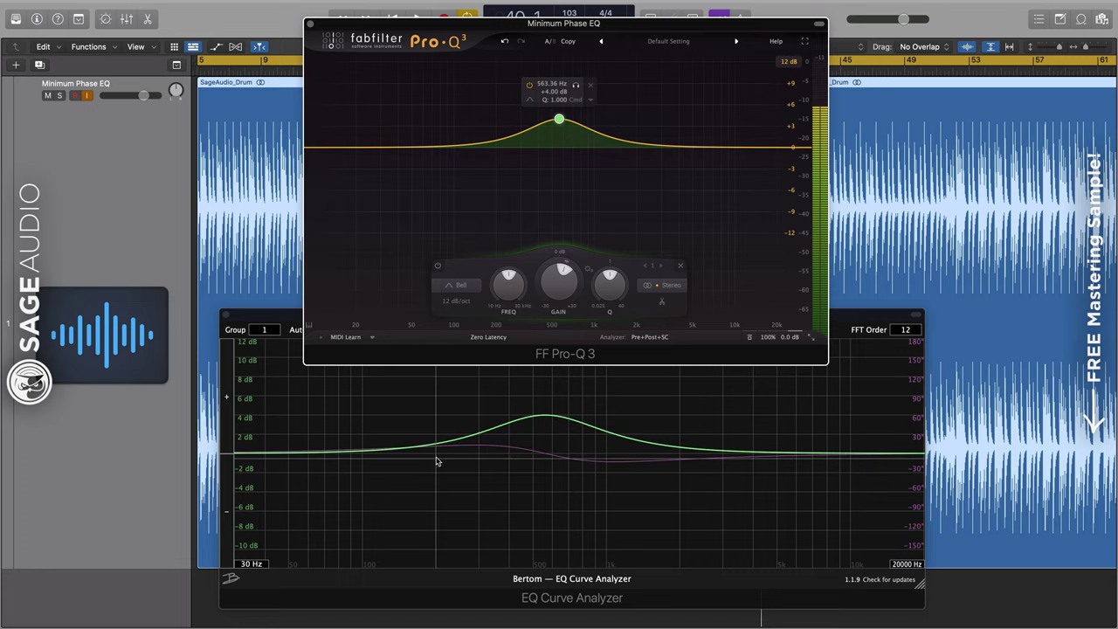
left_click(520, 455)
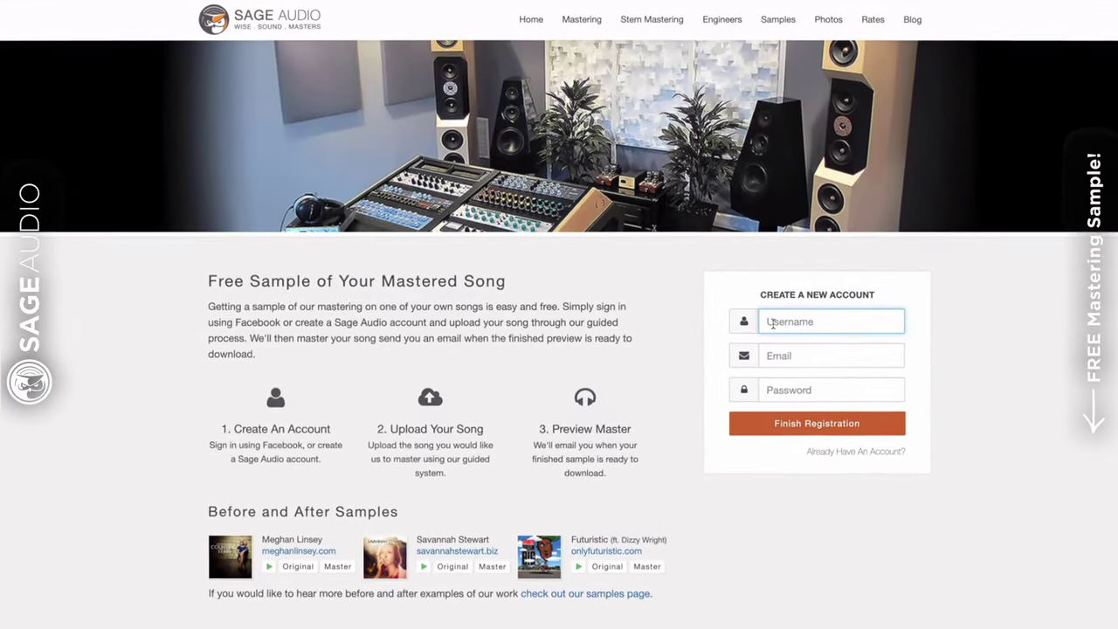
Enter the new account's username and email address, then return to the My Songs library
type("NewArtis")
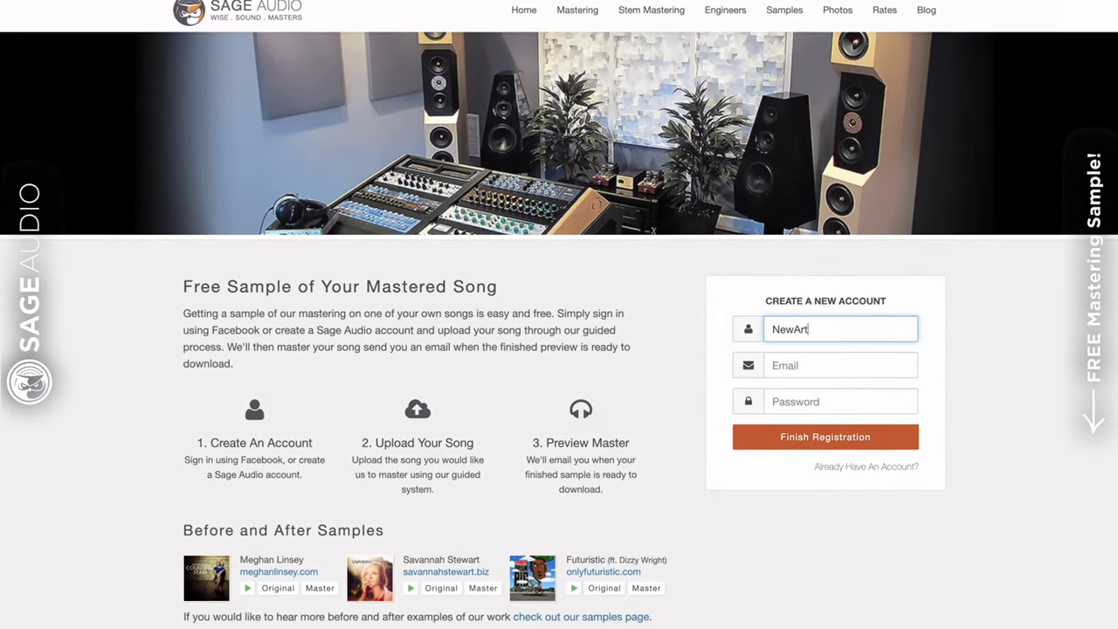
type("t")
key("Tab")
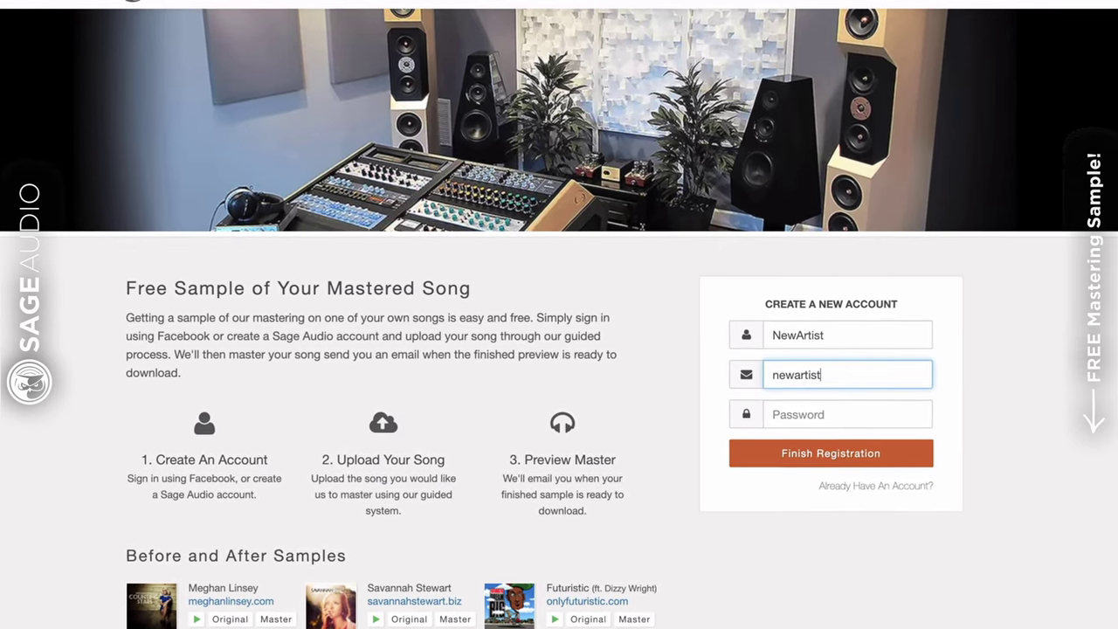
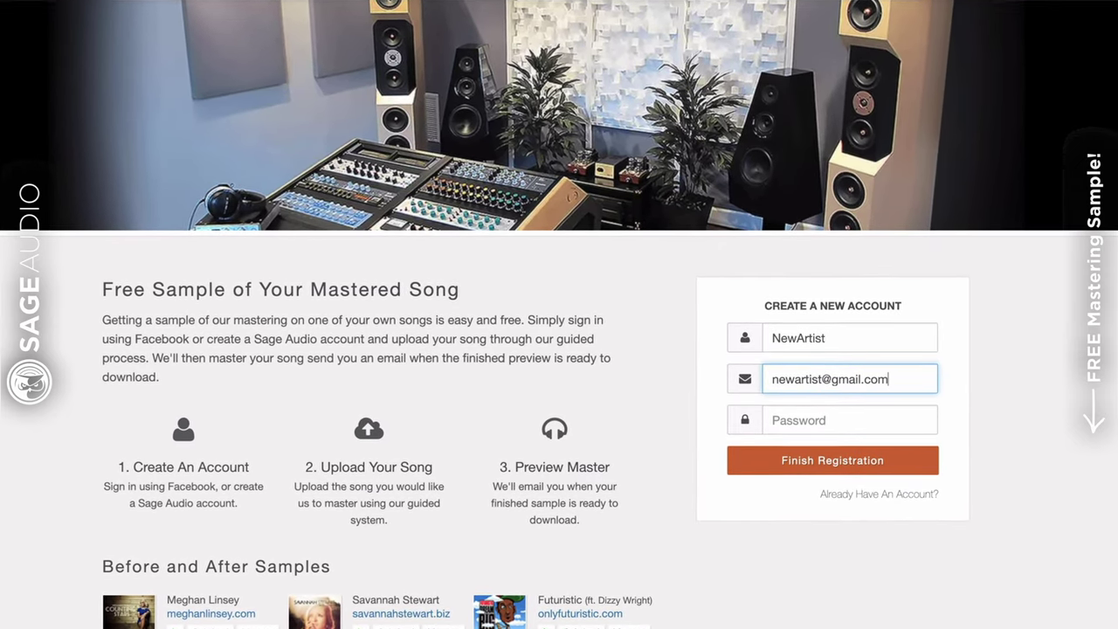
key("Tab")
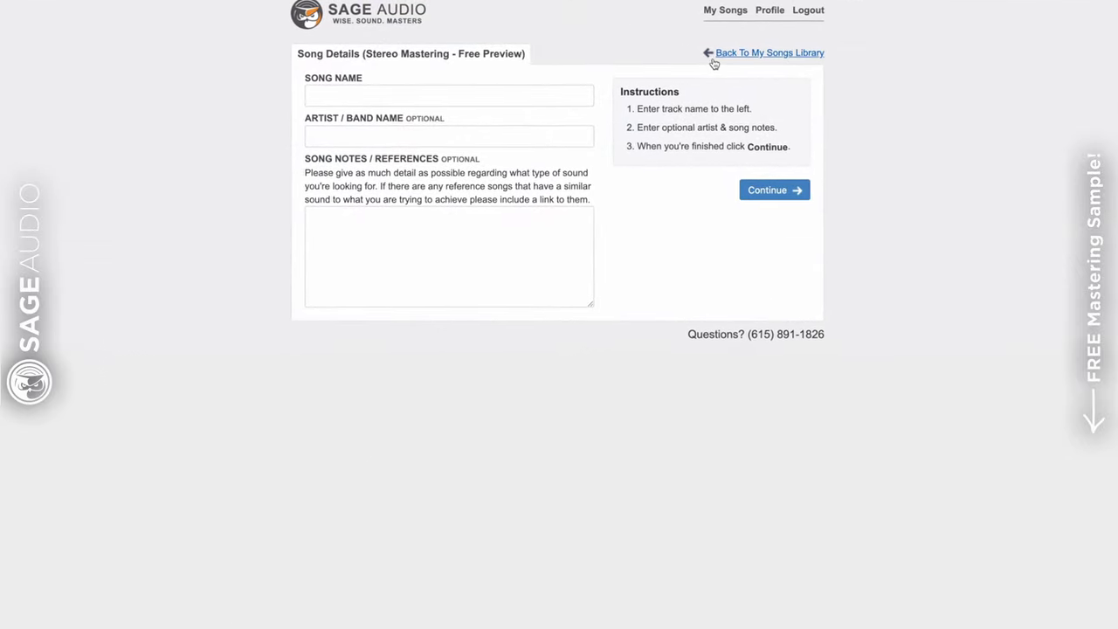
left_click(716, 50)
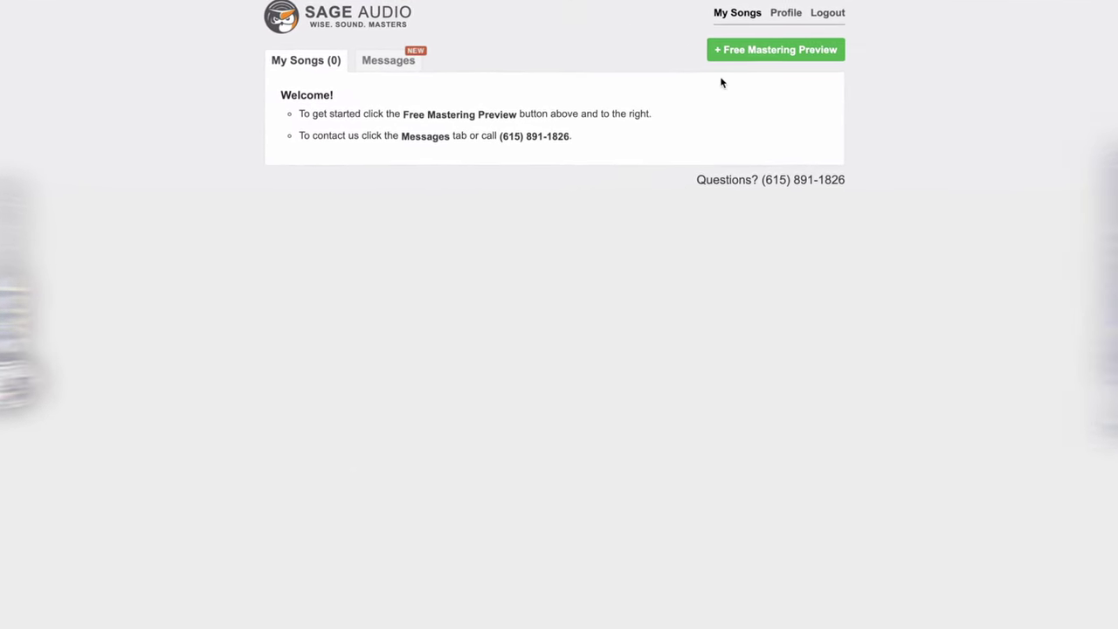